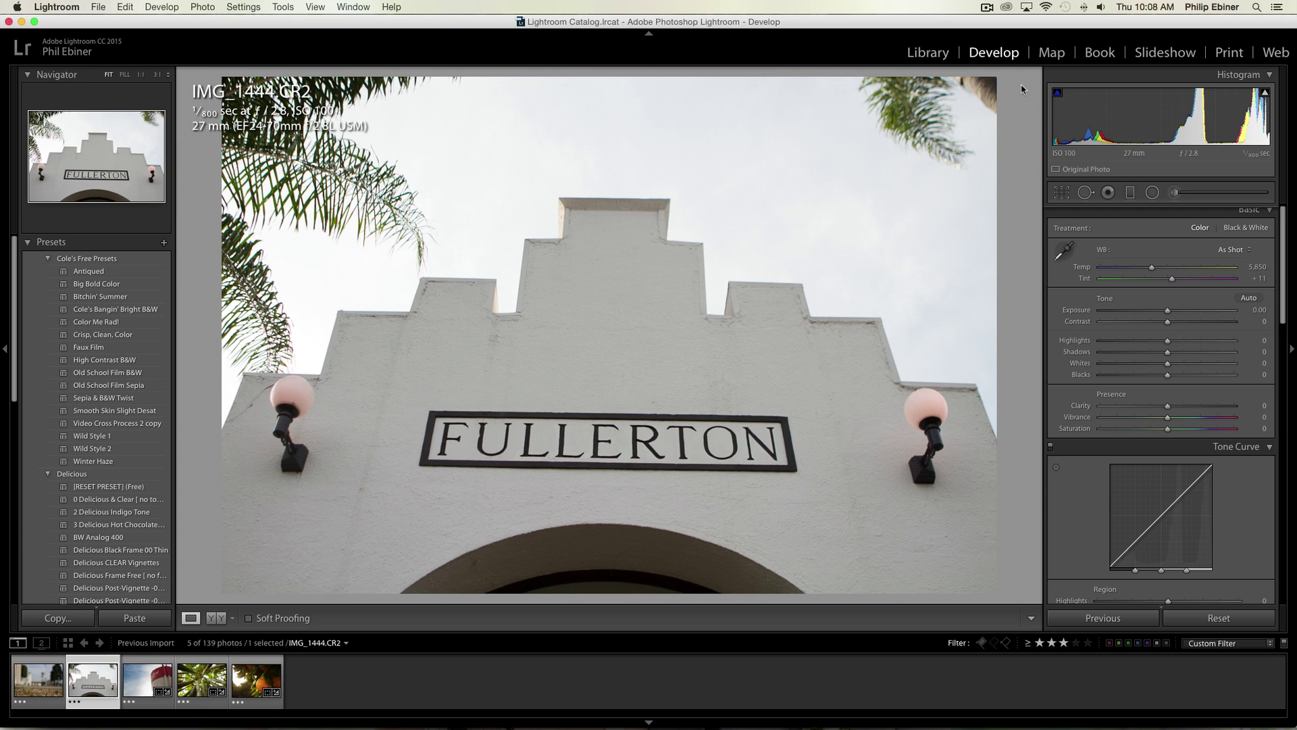
- Load the edited water-tower photo IMG_1459 from the filmstrip
click(143, 682)
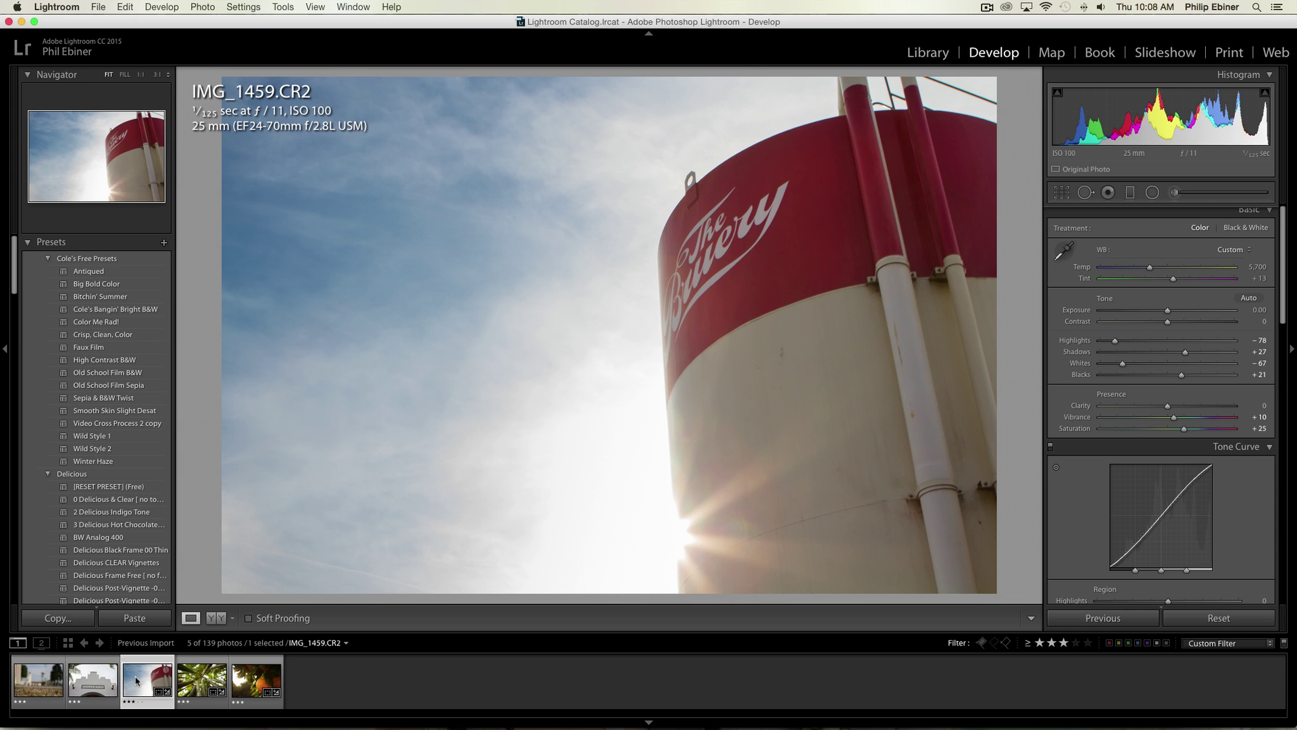
- Copy IMG_1459's develop settings except Crop, Calibration, Effects, Lens Corrections and Local Adjustments
key(super+shift+c)
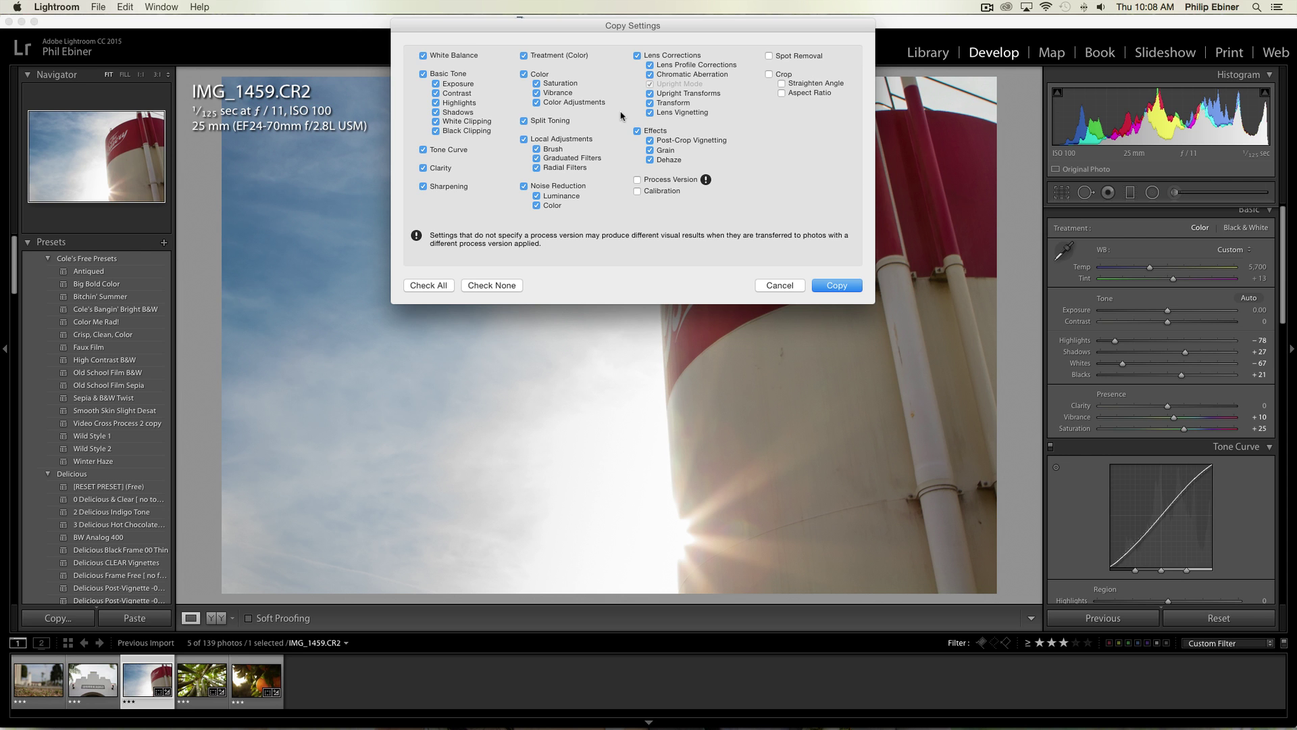
drag(696, 22, 720, 142)
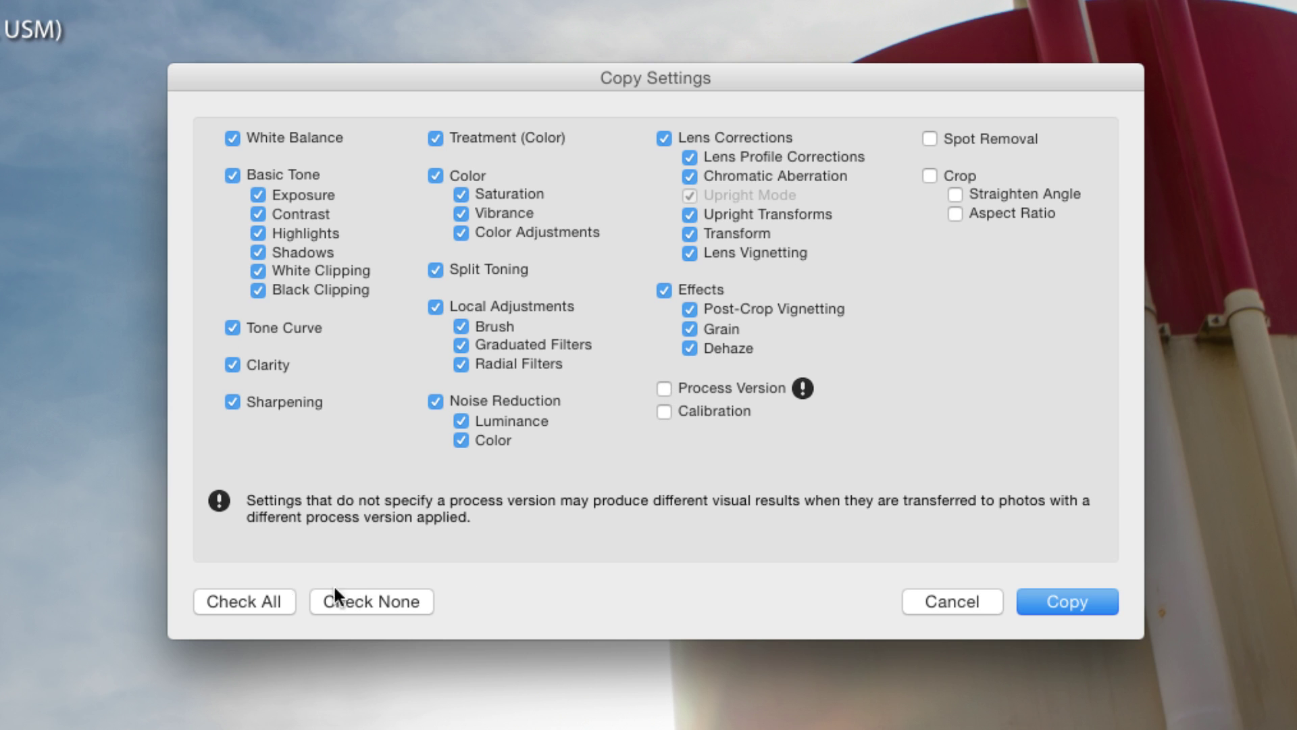
click(238, 596)
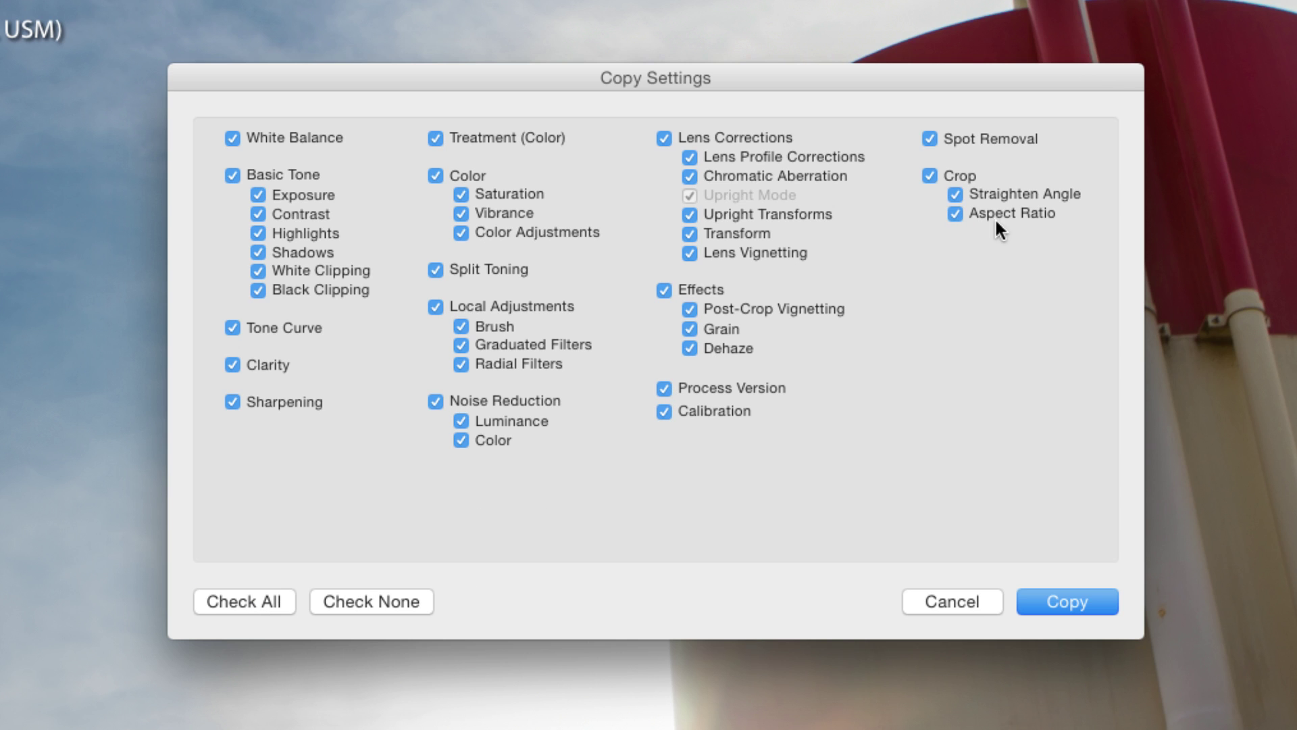
click(928, 174)
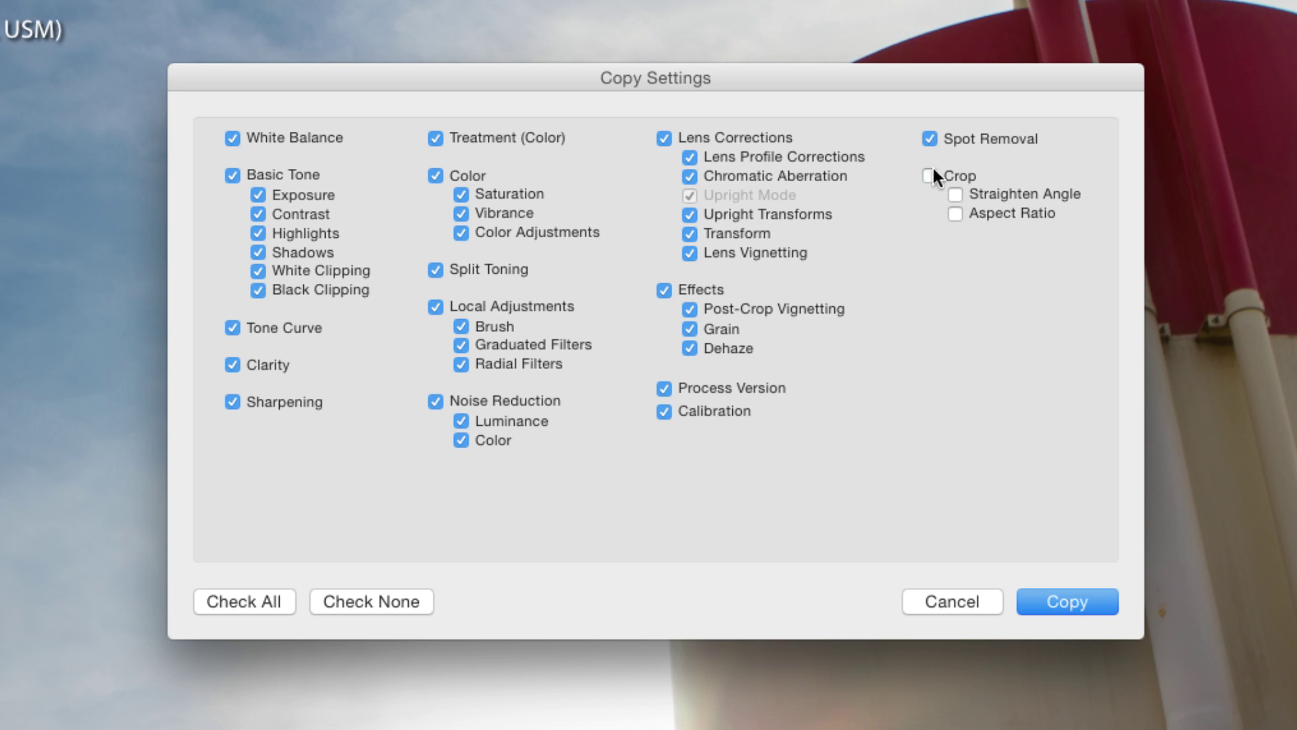
click(665, 410)
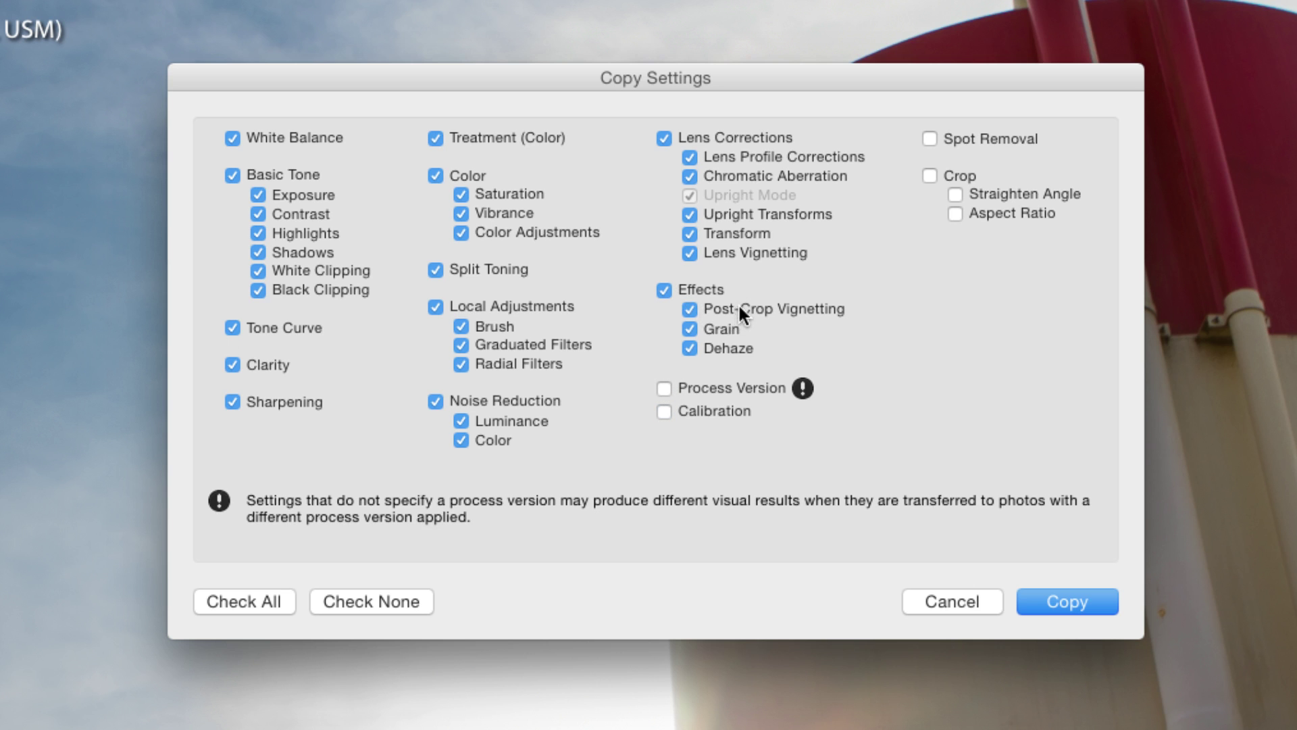
click(664, 290)
click(664, 138)
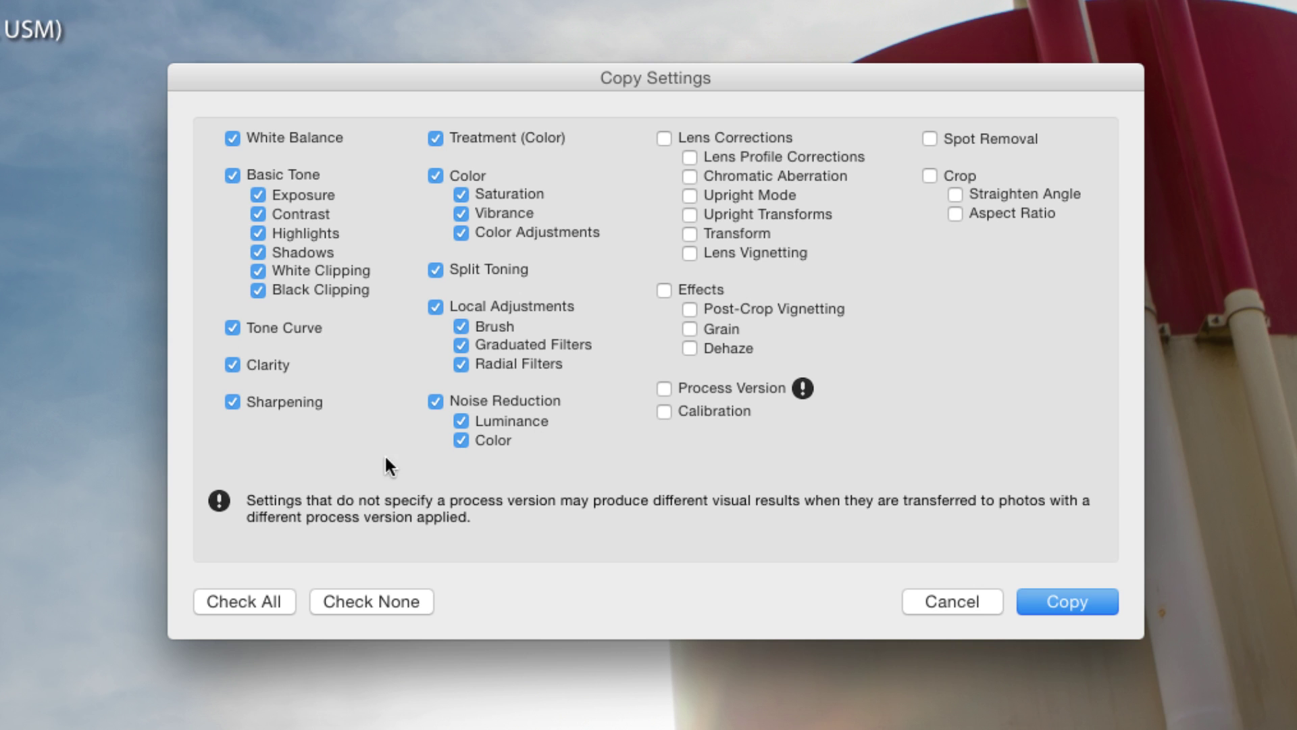
click(434, 308)
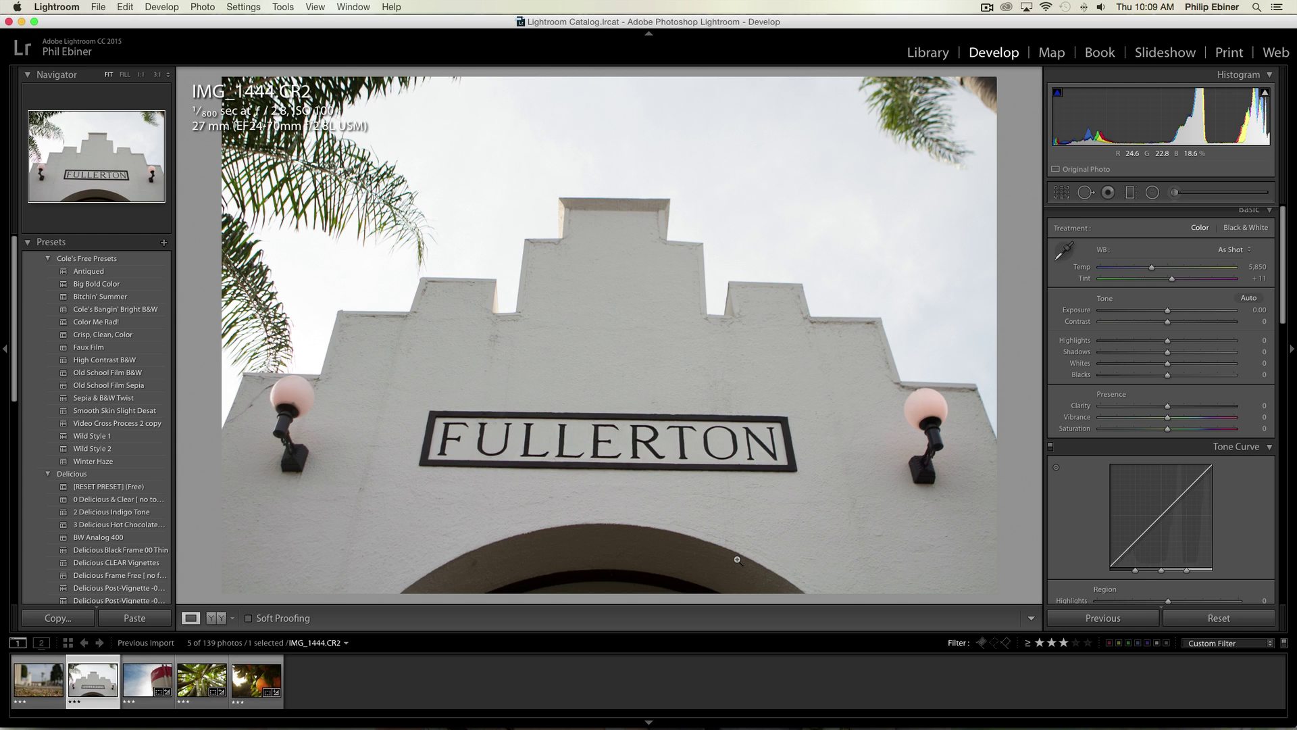
- Paste the water-tower settings onto IMG_1444, comparing against the reset original and the source photo
key(super+shift+v)
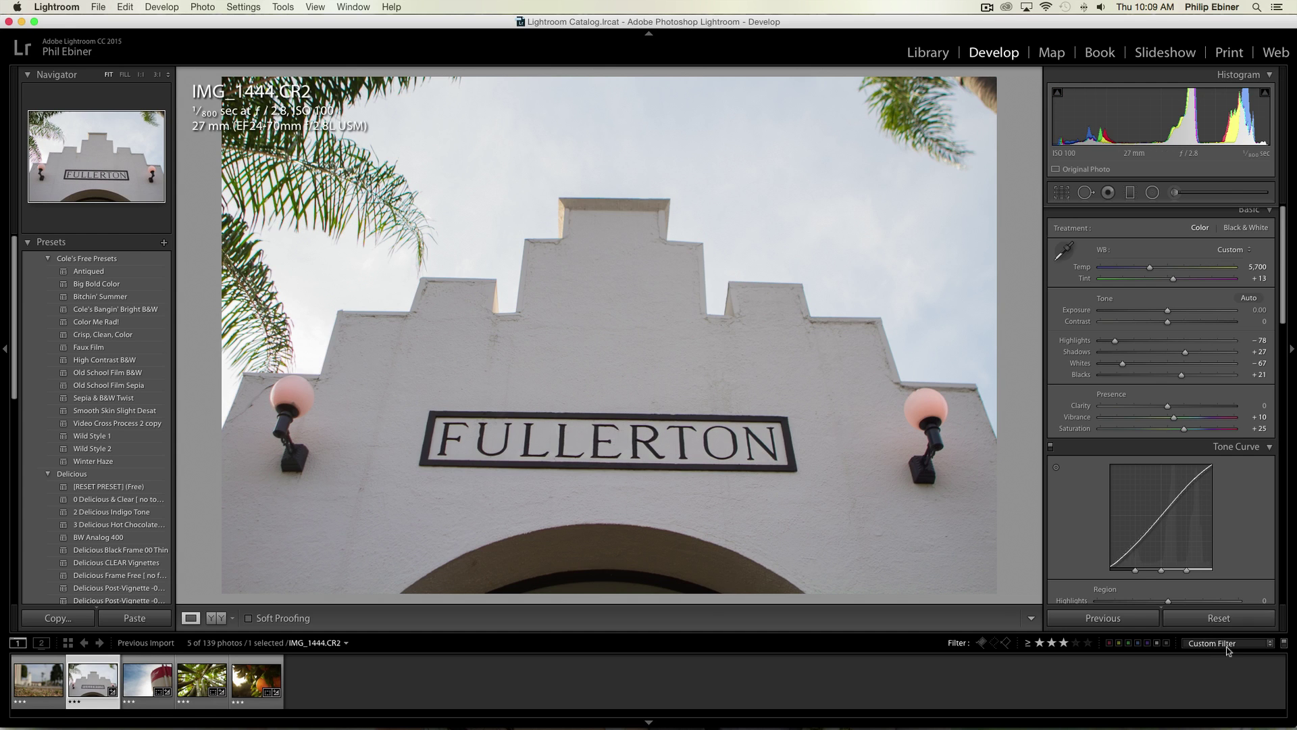
click(1237, 621)
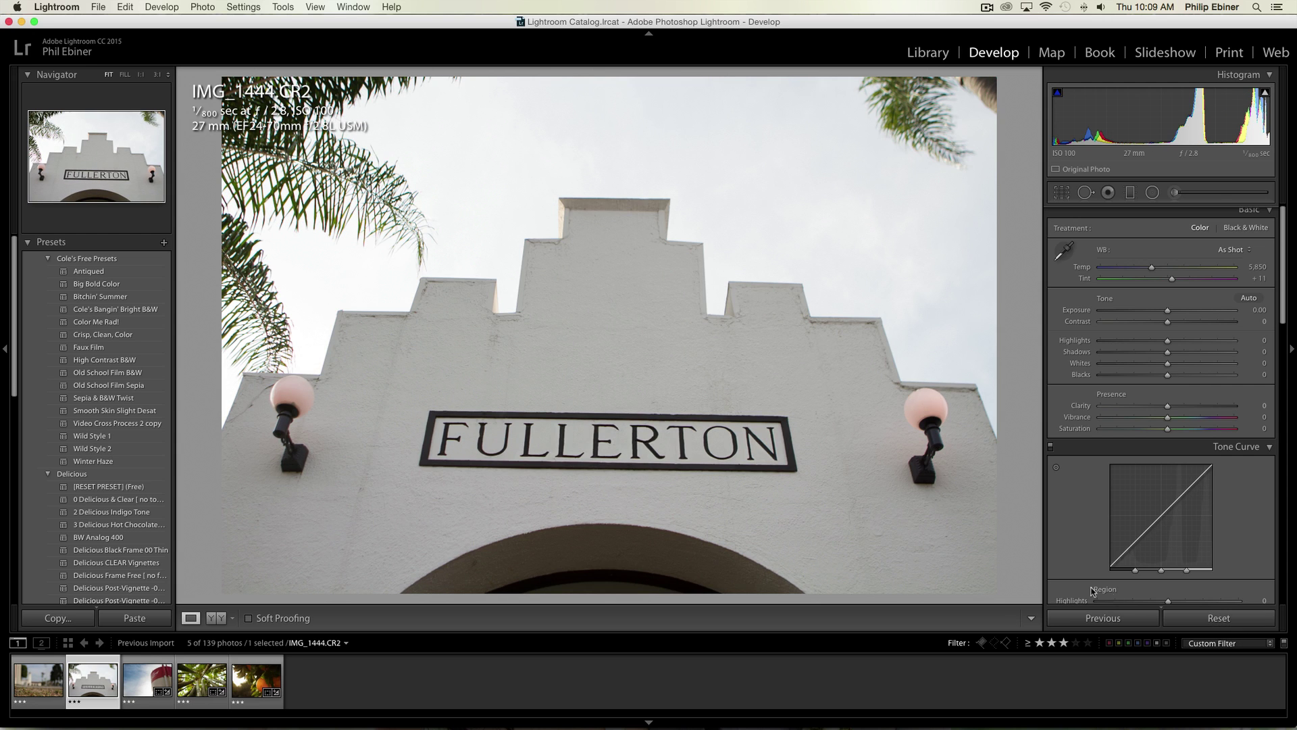
key(super+shift+v)
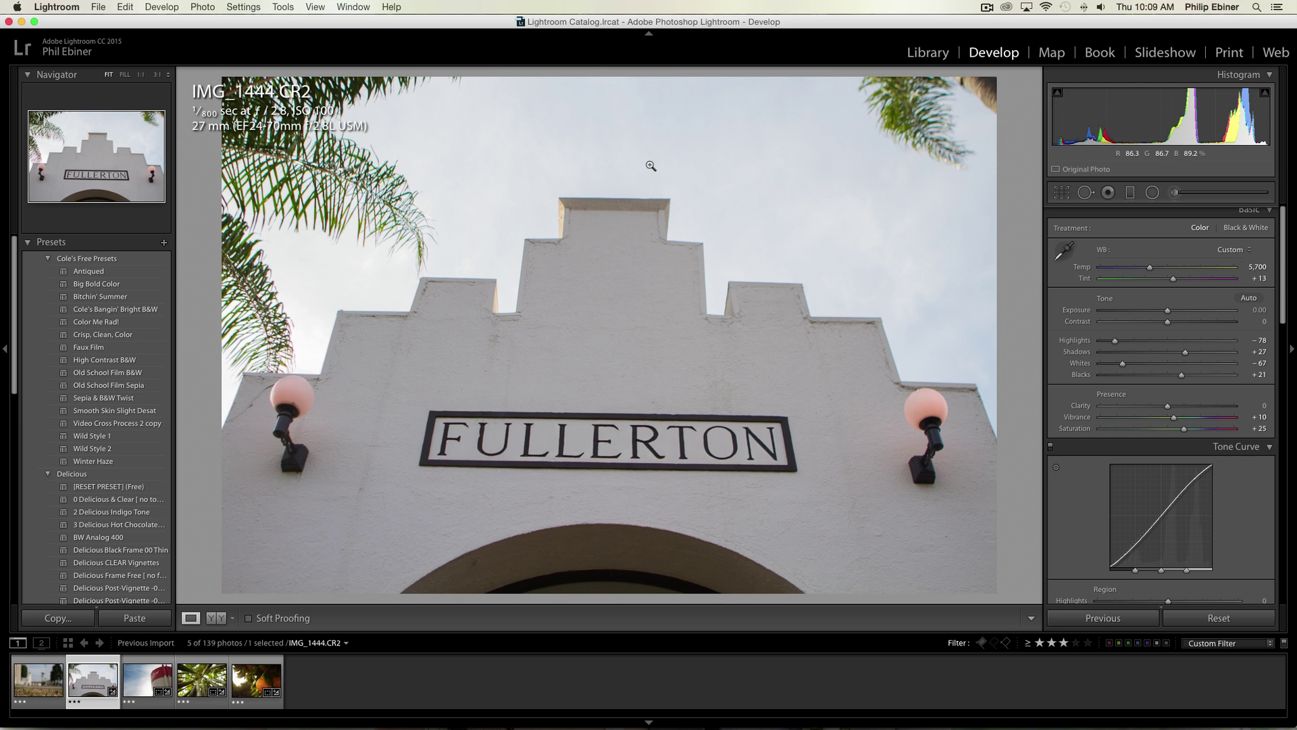
click(150, 679)
click(110, 689)
- Add a graduated filter from sky to sign with Exposure −0.48 and Temp −23
click(1130, 193)
drag(631, 141, 621, 428)
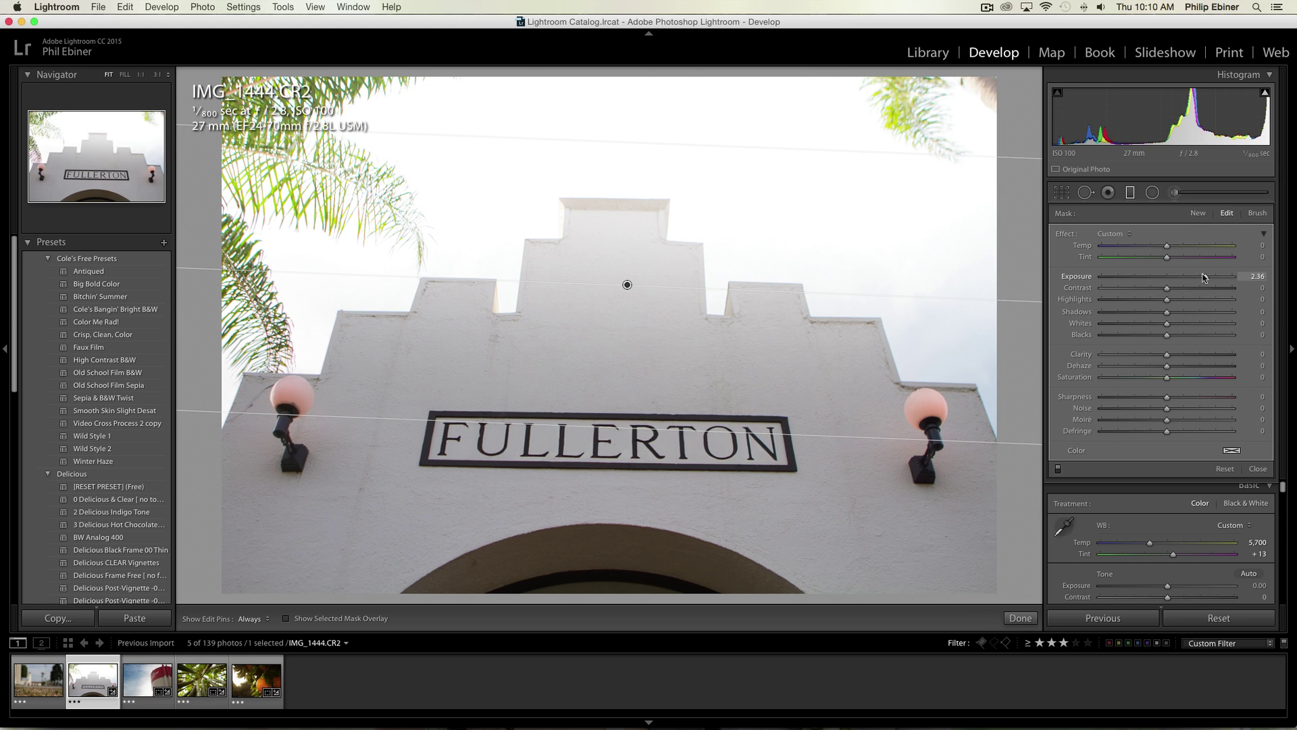
drag(1206, 277, 1152, 249)
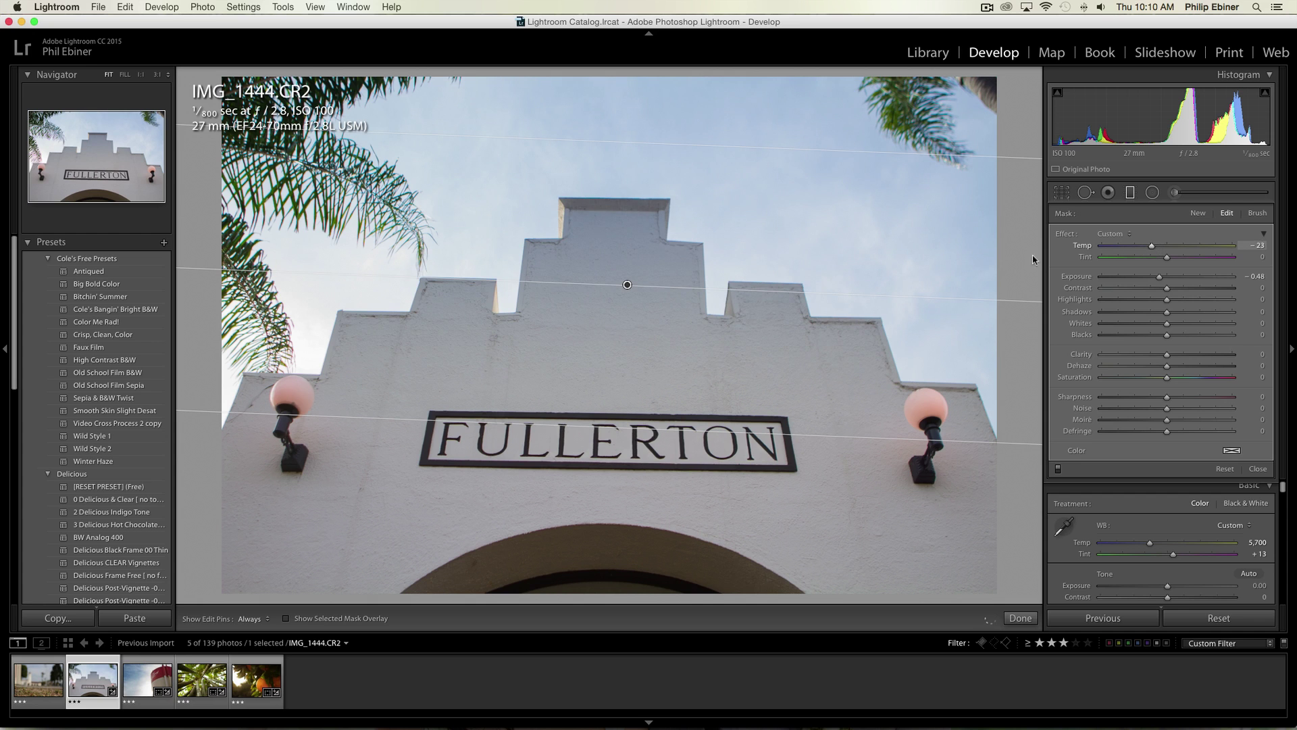
drag(627, 285, 596, 356)
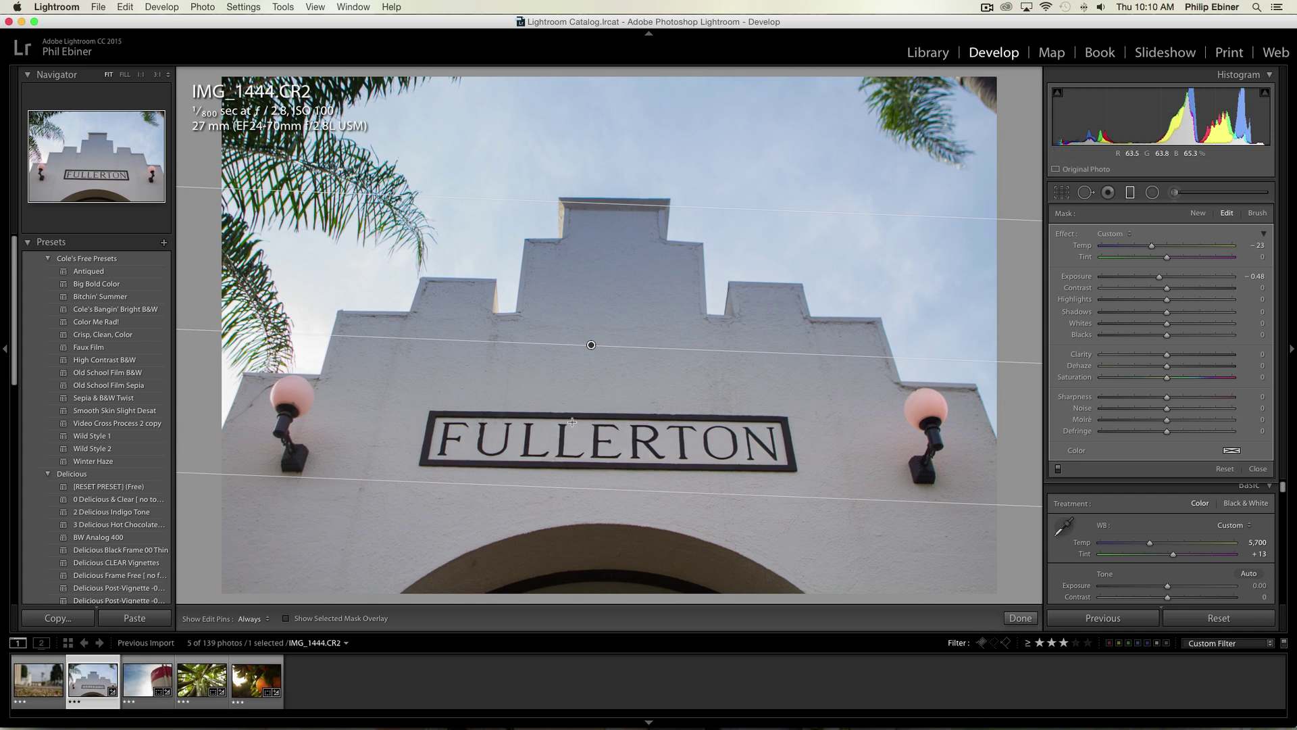
- Delete the graduated filter and try a radial filter with reduced exposure
key(Delete)
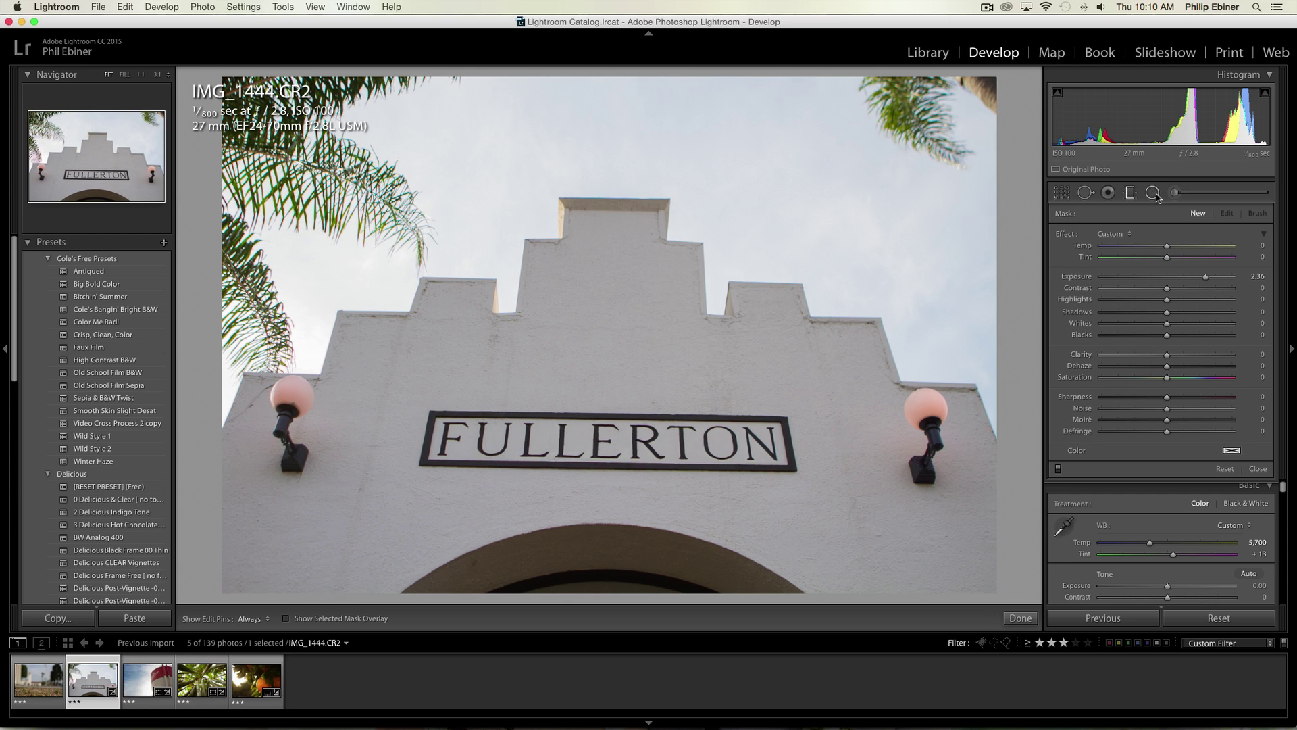
click(1154, 193)
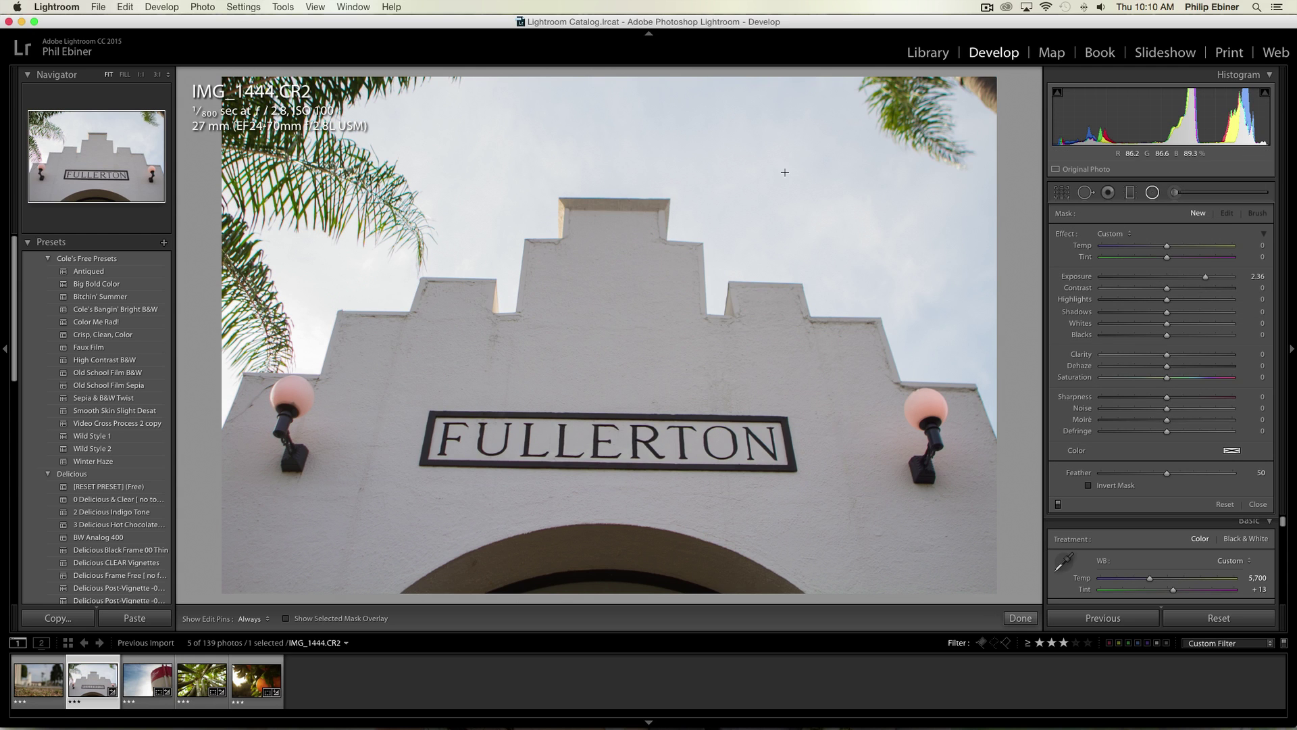
drag(1205, 277, 1183, 282)
- Paint an adjustment-brush stroke across the sky at Exposure 1.42
click(1175, 193)
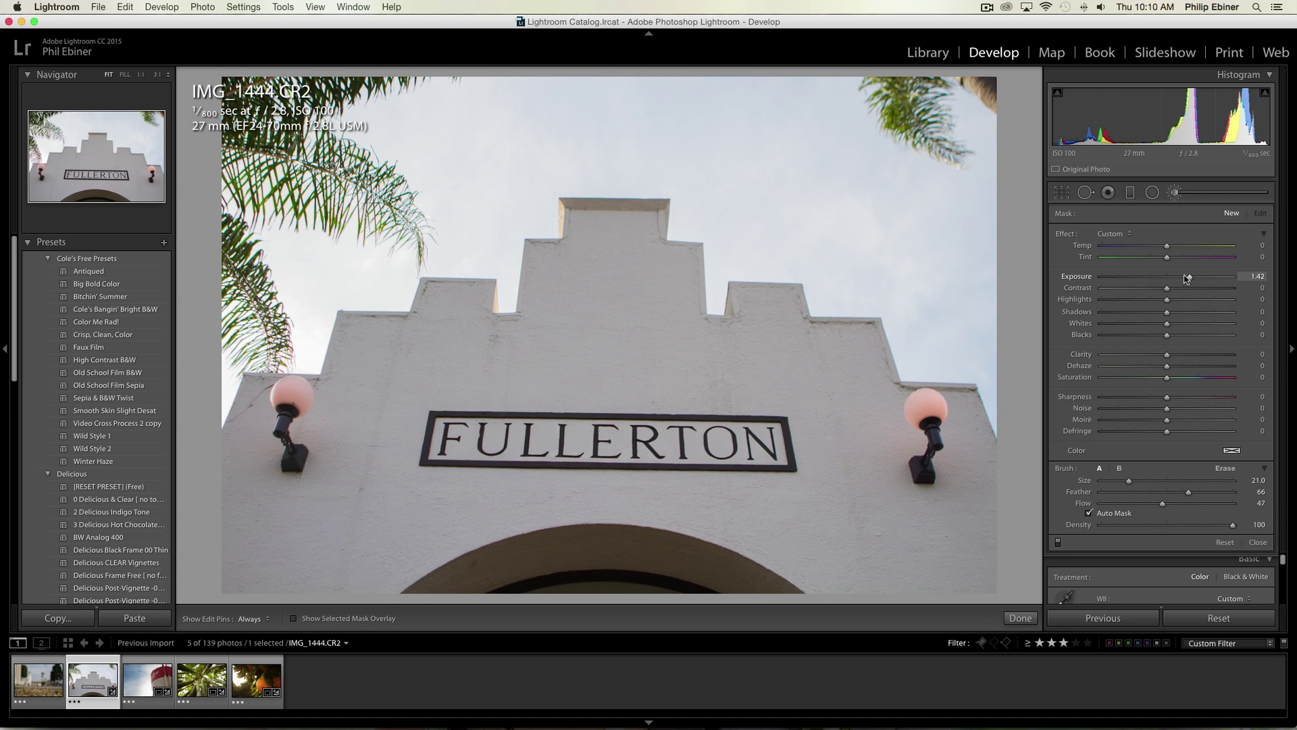
key(h)
drag(429, 131, 549, 116)
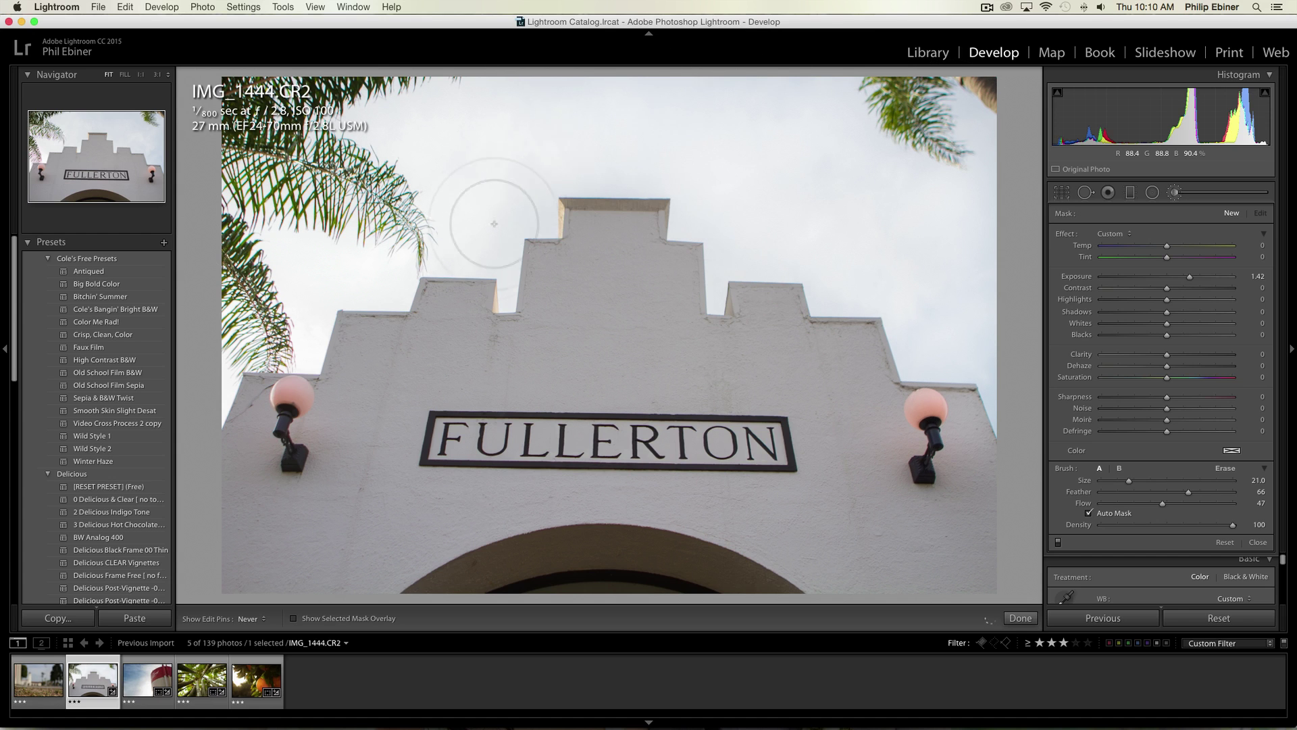
click(428, 130)
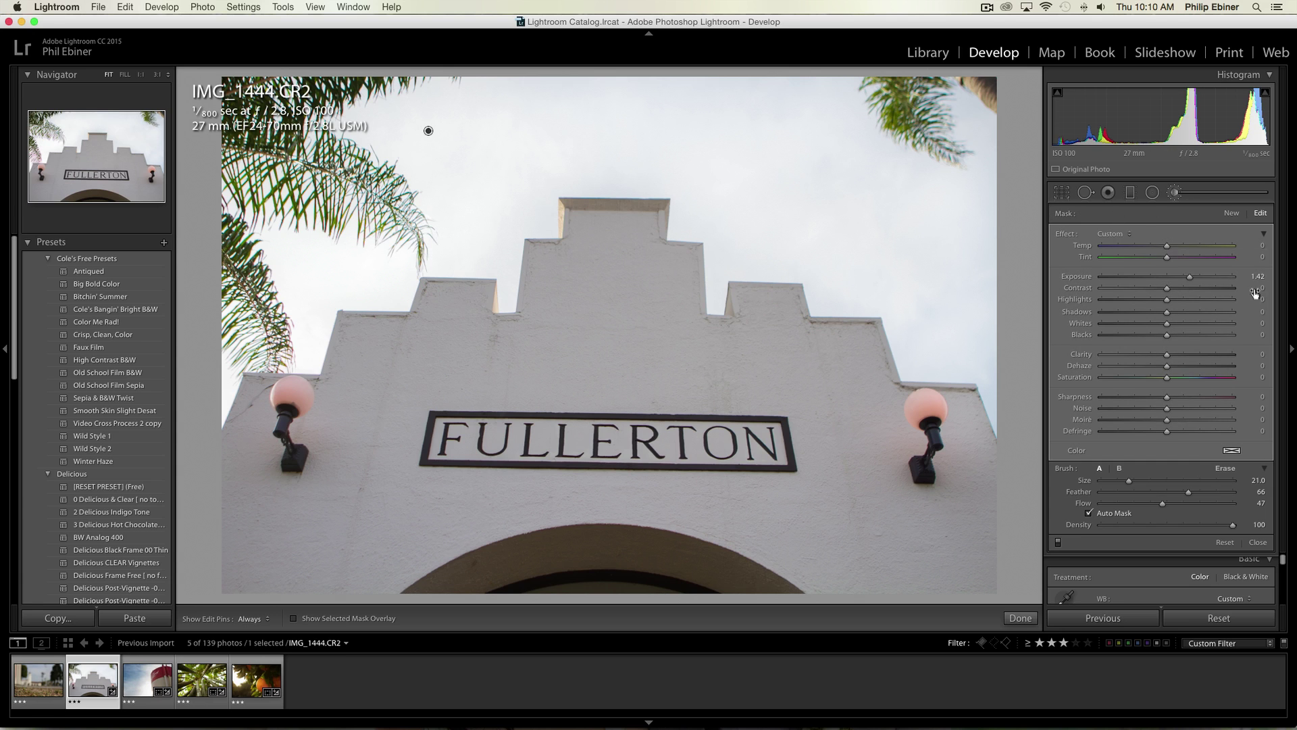
- Set the sky brush mask to Temp −50, Exposure −1.33, Contrast 27 and Clarity 24
drag(1167, 247, 1139, 248)
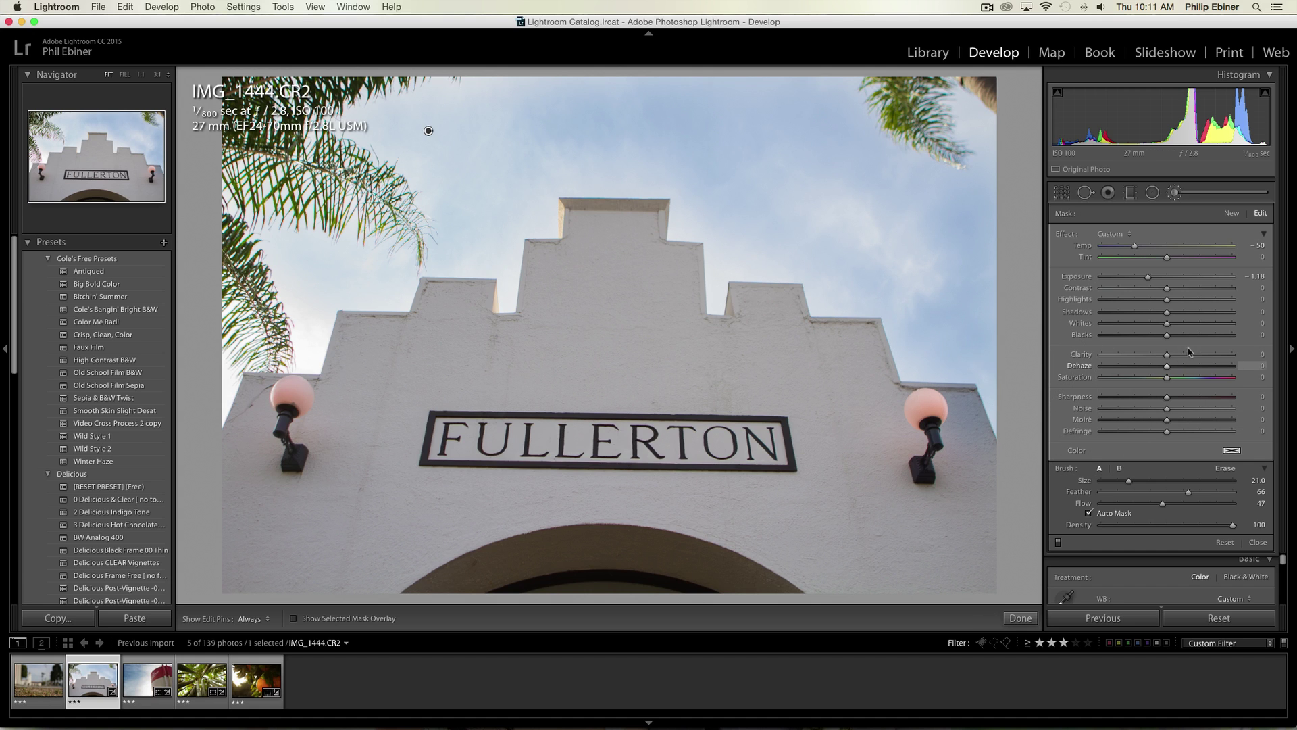
drag(1147, 276, 1147, 283)
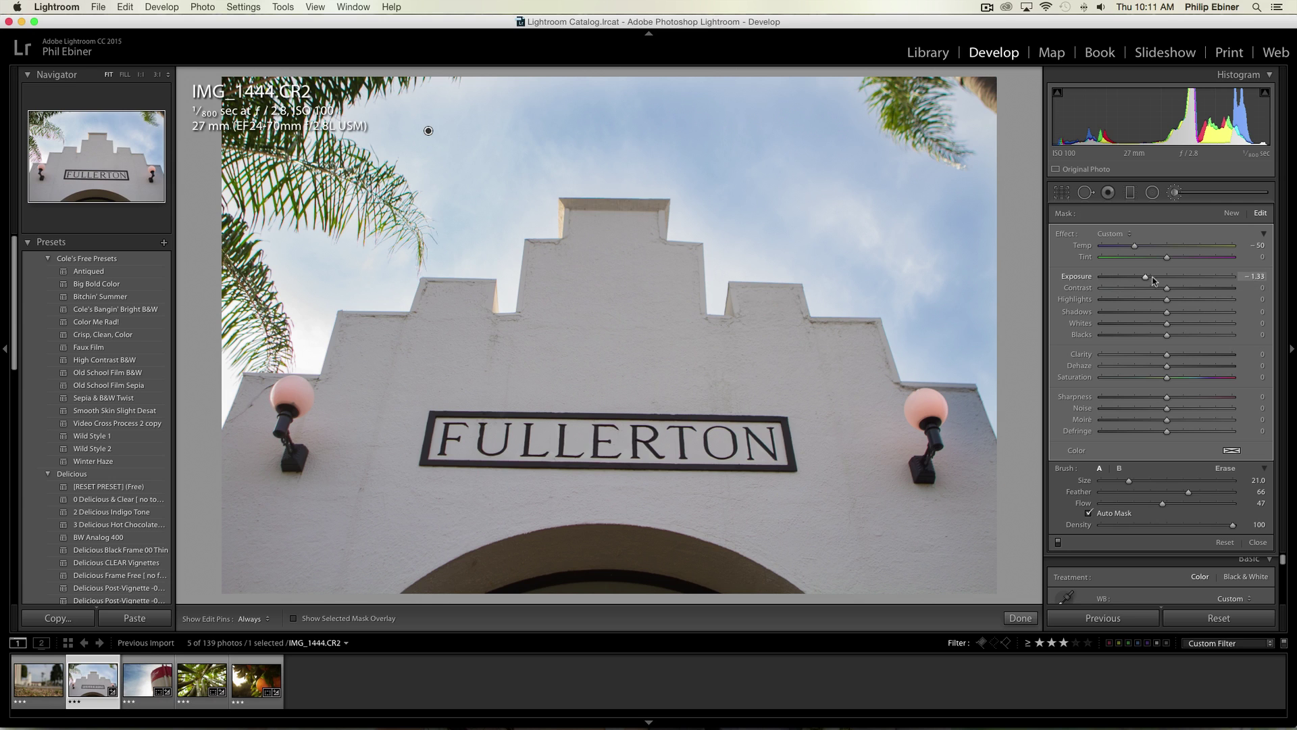
drag(1167, 288, 1183, 295)
drag(1167, 354, 1183, 356)
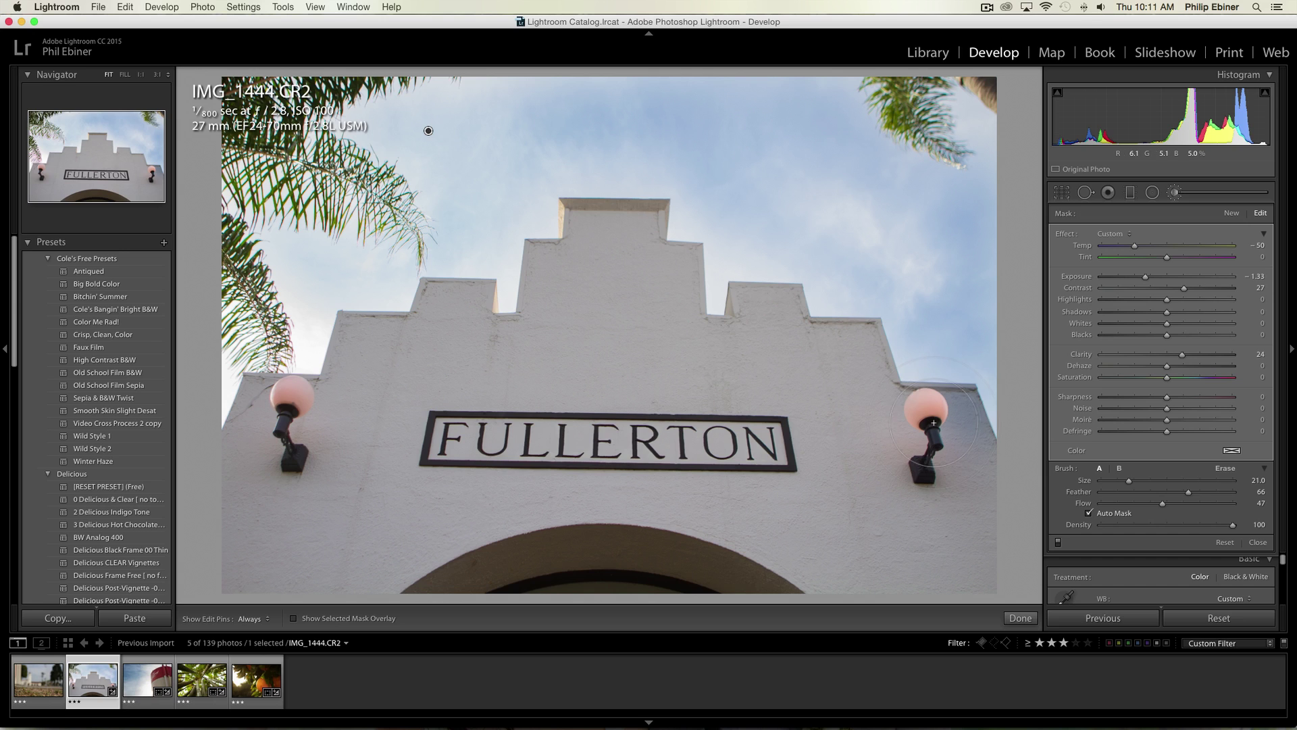
- Switch to the eraser at size 13, then close the Adjustment Brush
key(alt)
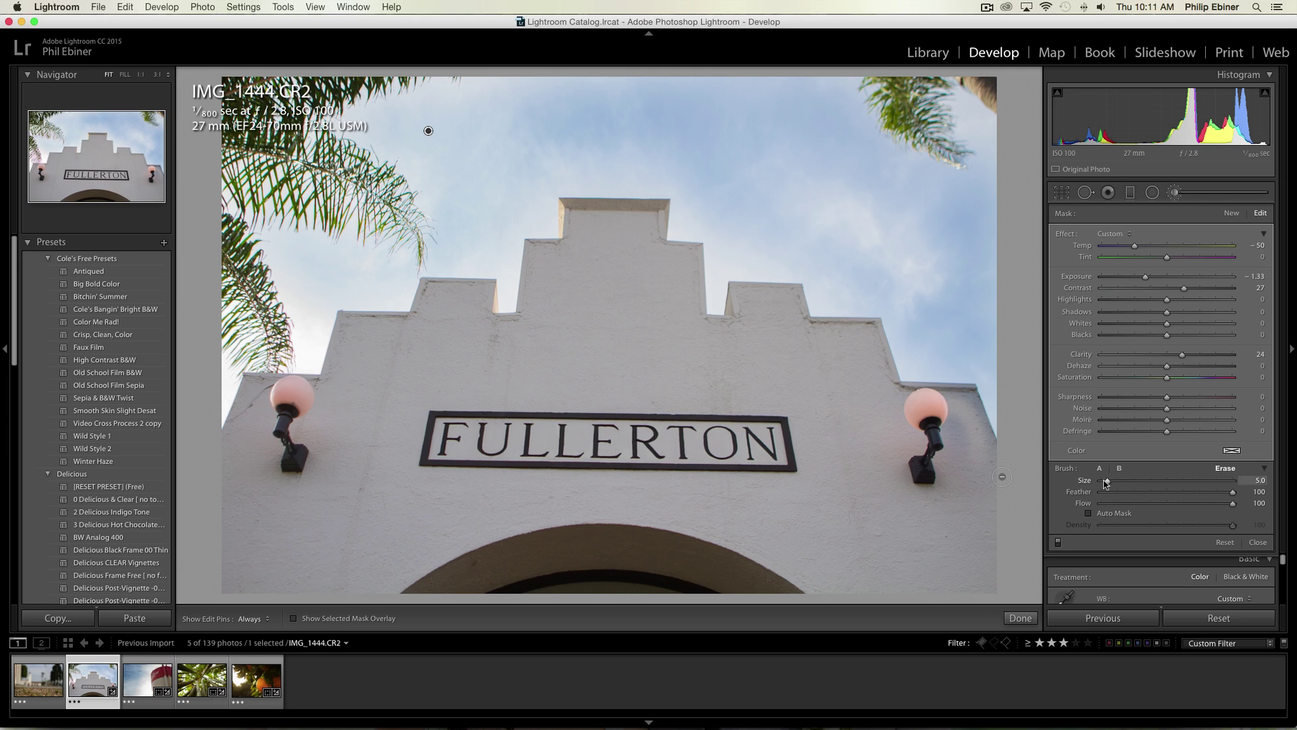
drag(1108, 481, 1119, 480)
key(h)
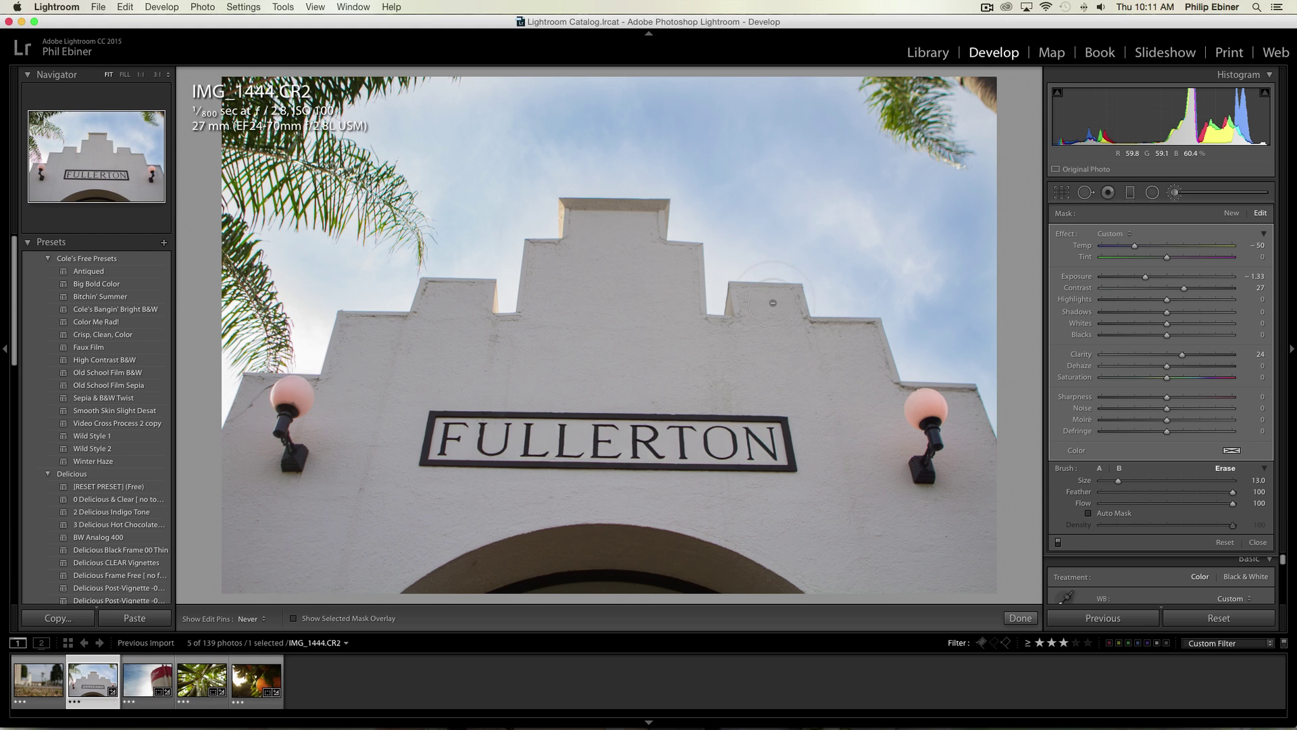
key(h)
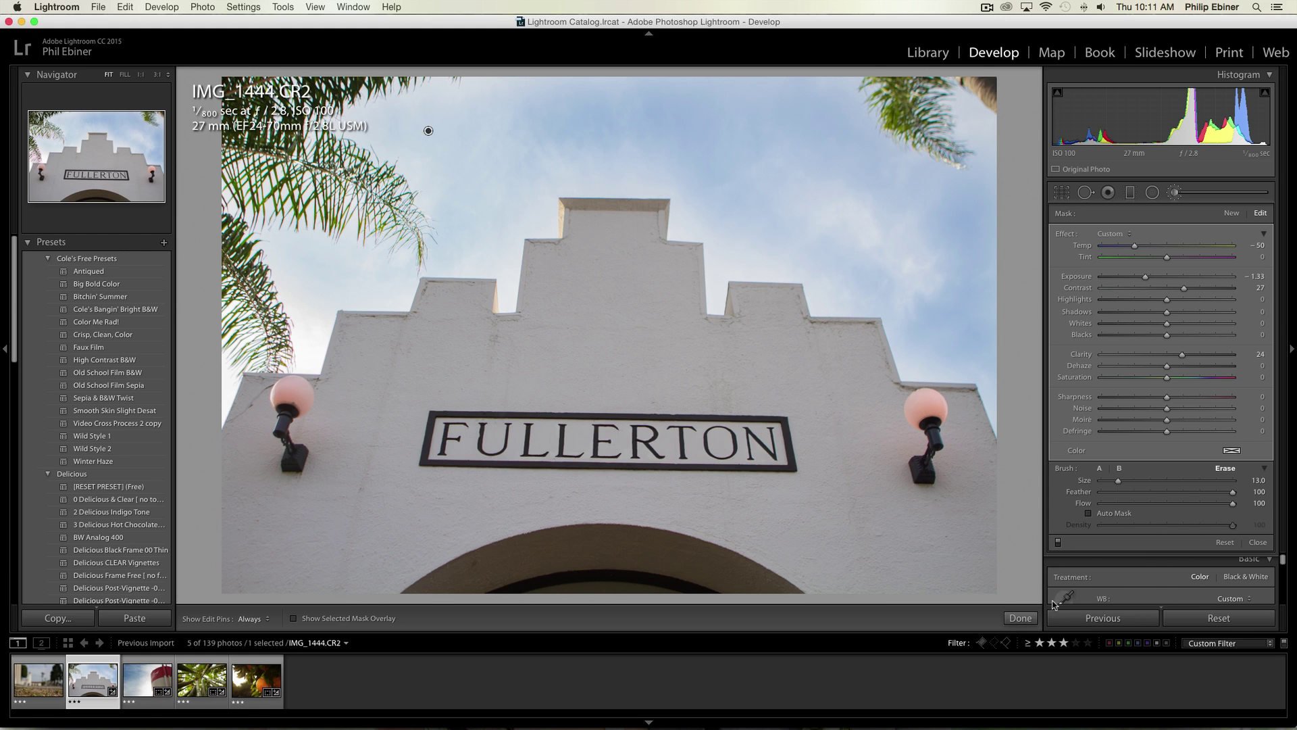
click(1020, 618)
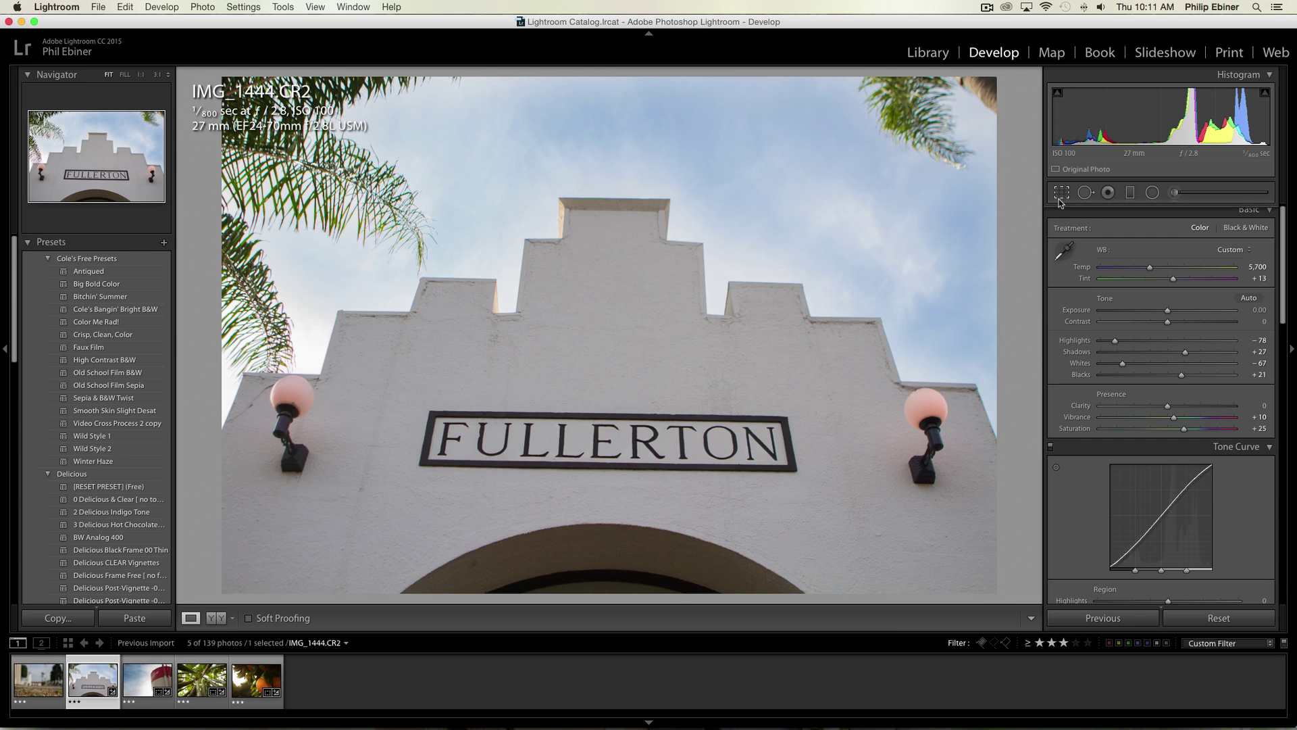
- Straighten the Fullerton photo to an angle of −0.82
click(1062, 192)
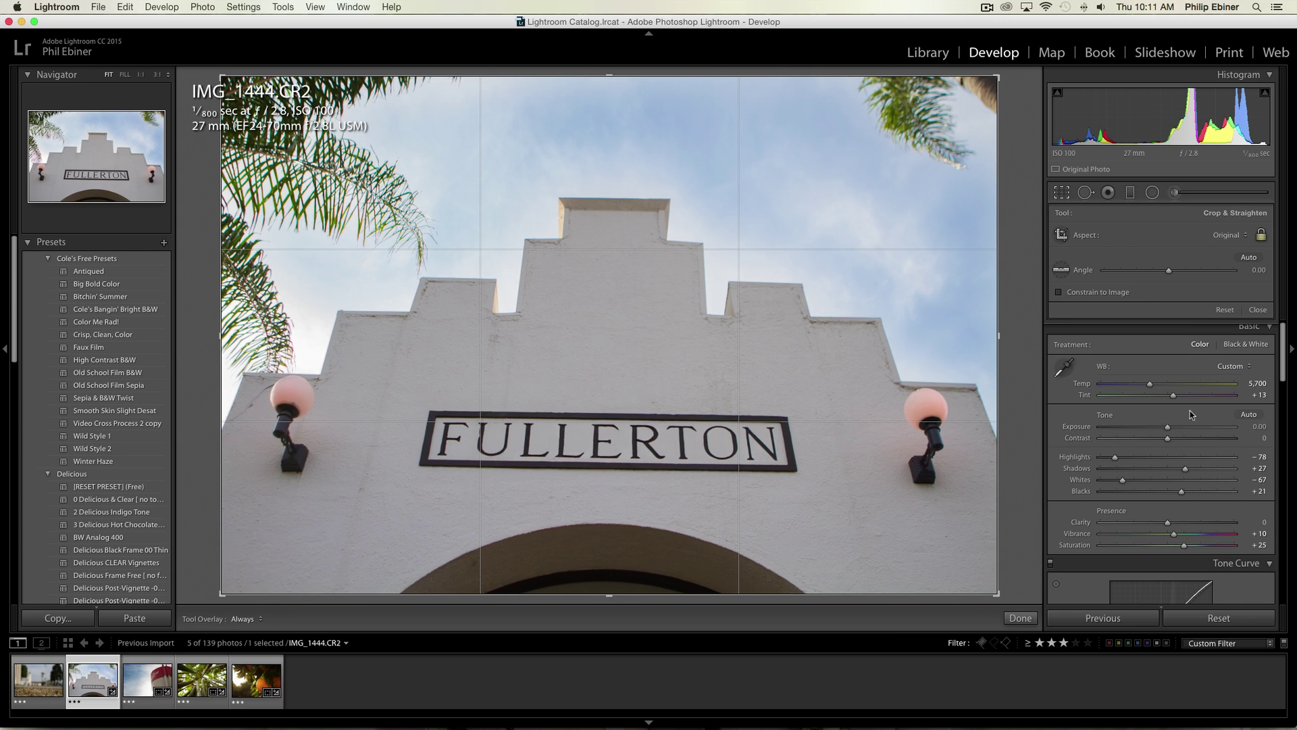
click(1065, 195)
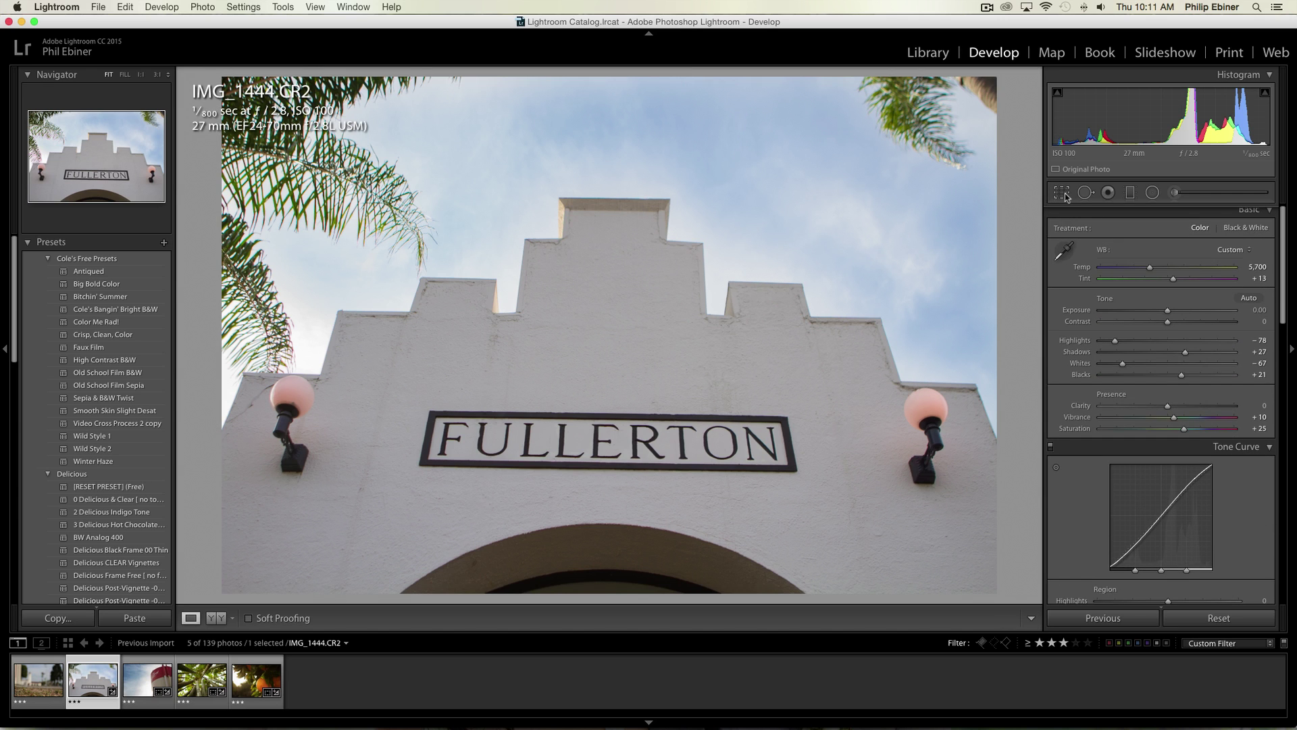
click(1066, 196)
drag(1014, 97, 984, 86)
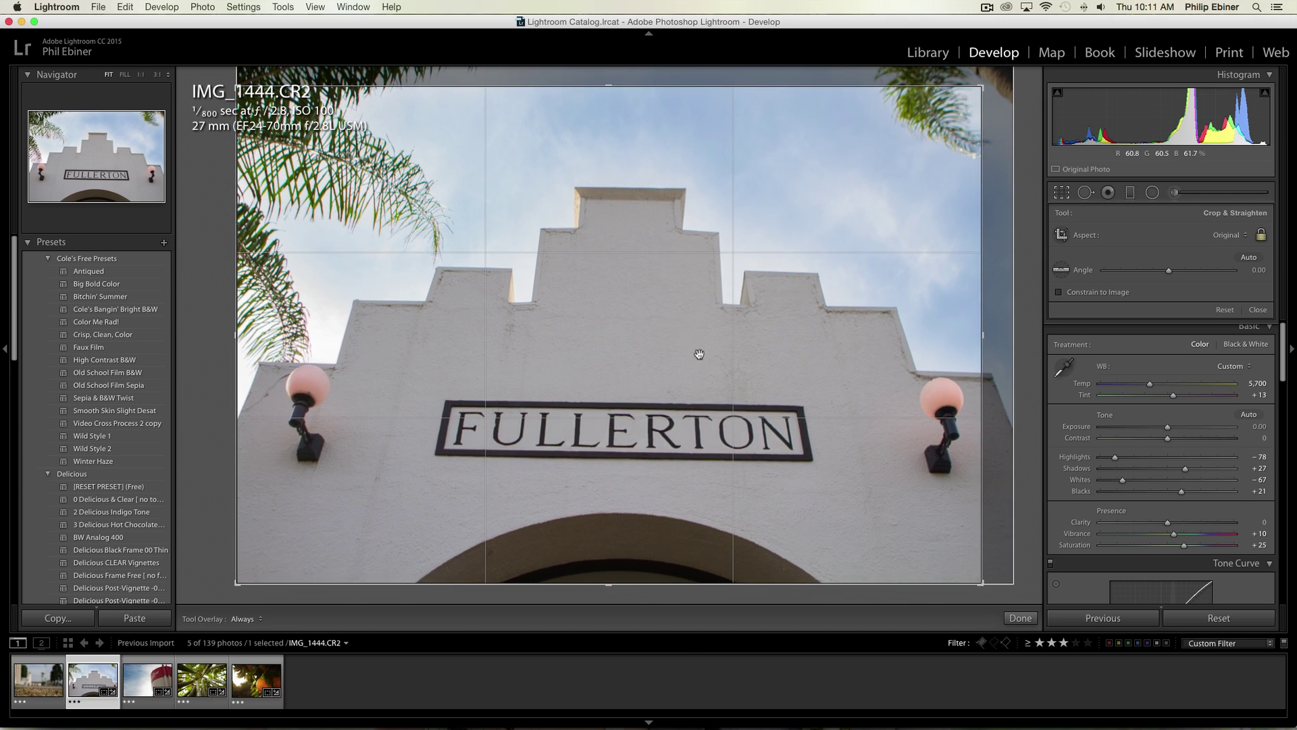
drag(997, 444, 998, 438)
- Move the sign lower in the frame, tighten the crop slightly, and apply it
drag(817, 449, 812, 447)
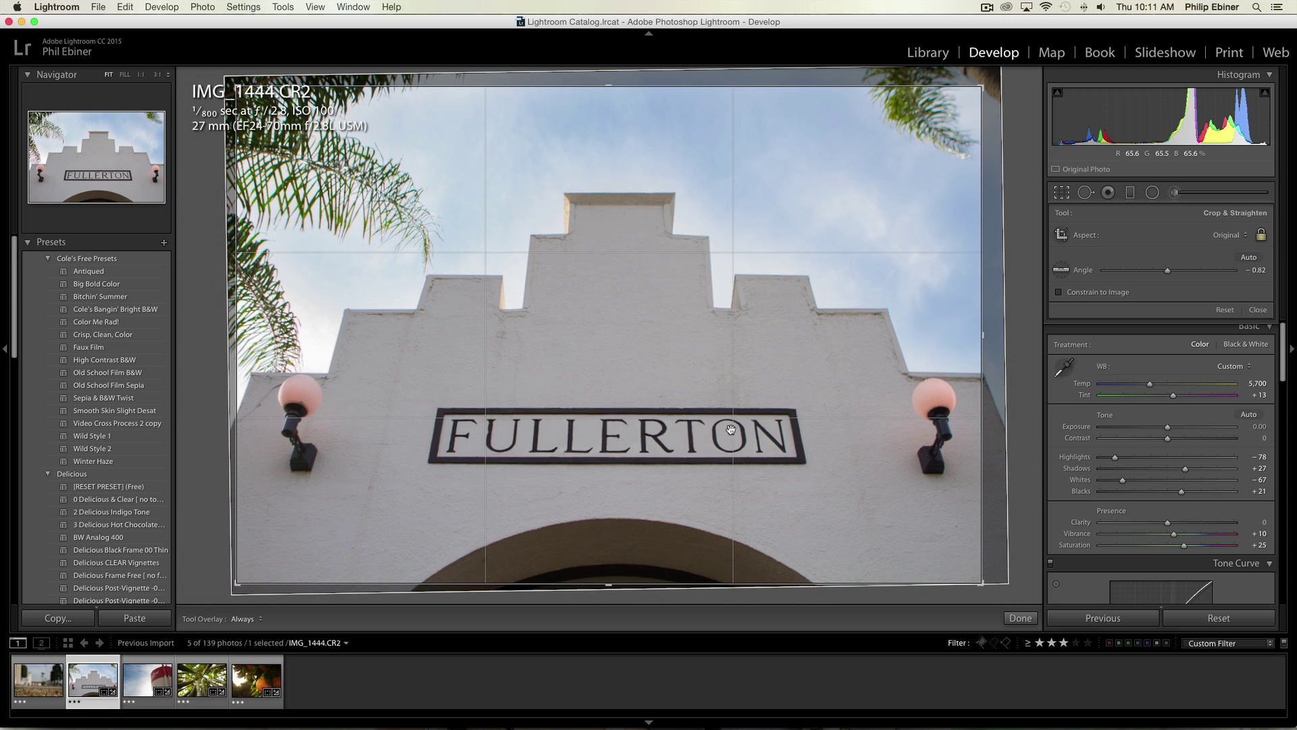
drag(732, 430, 732, 457)
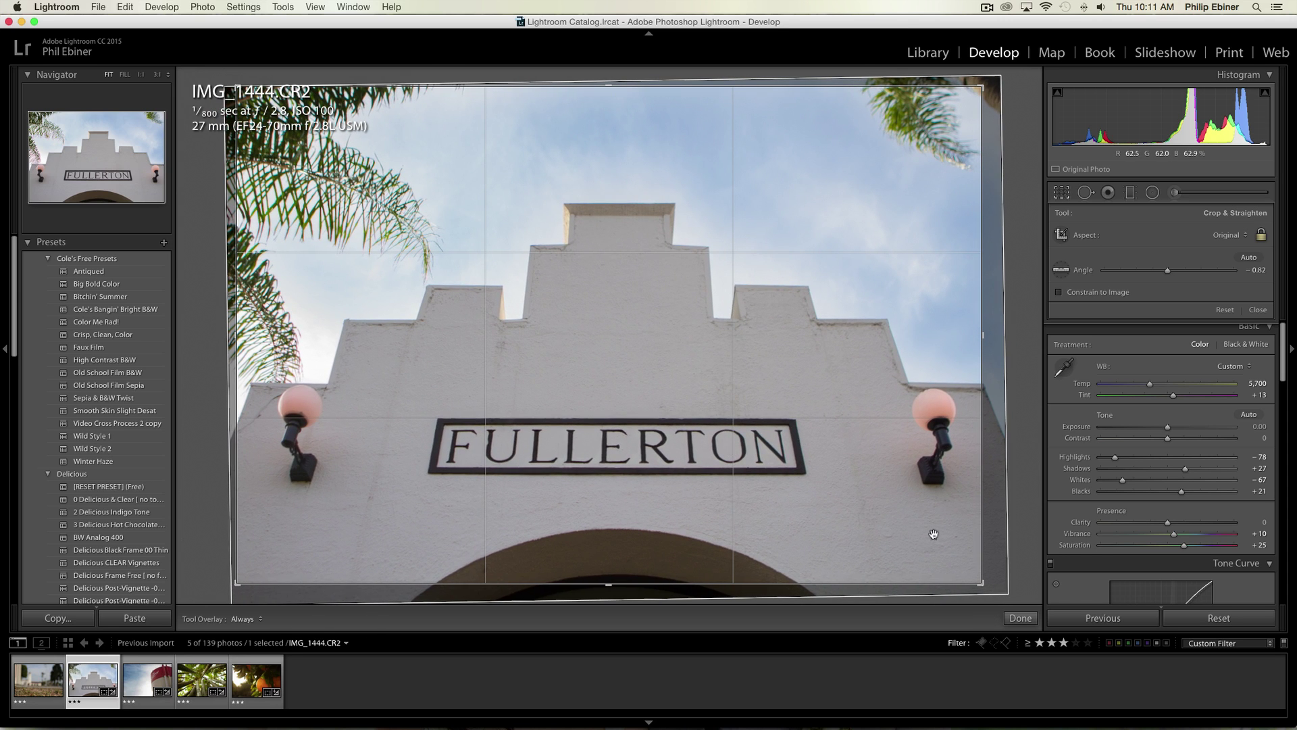
drag(981, 582, 894, 536)
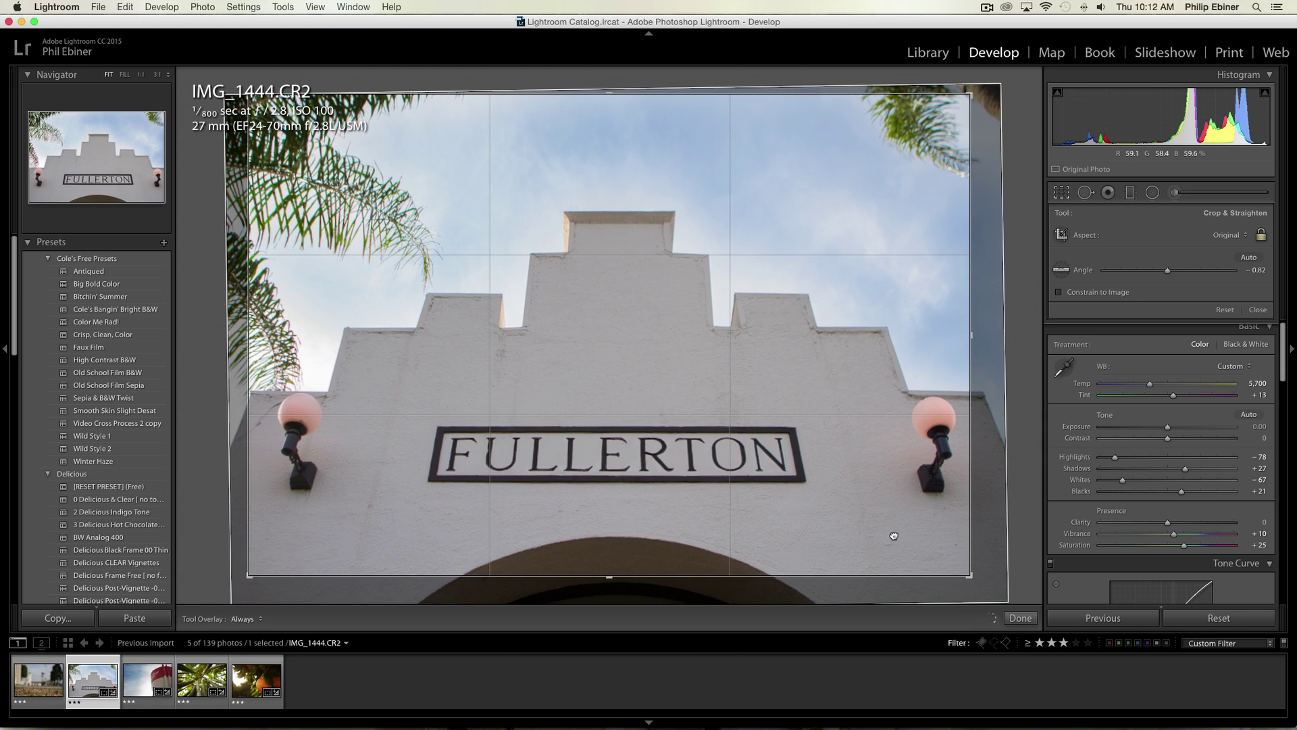
key(r)
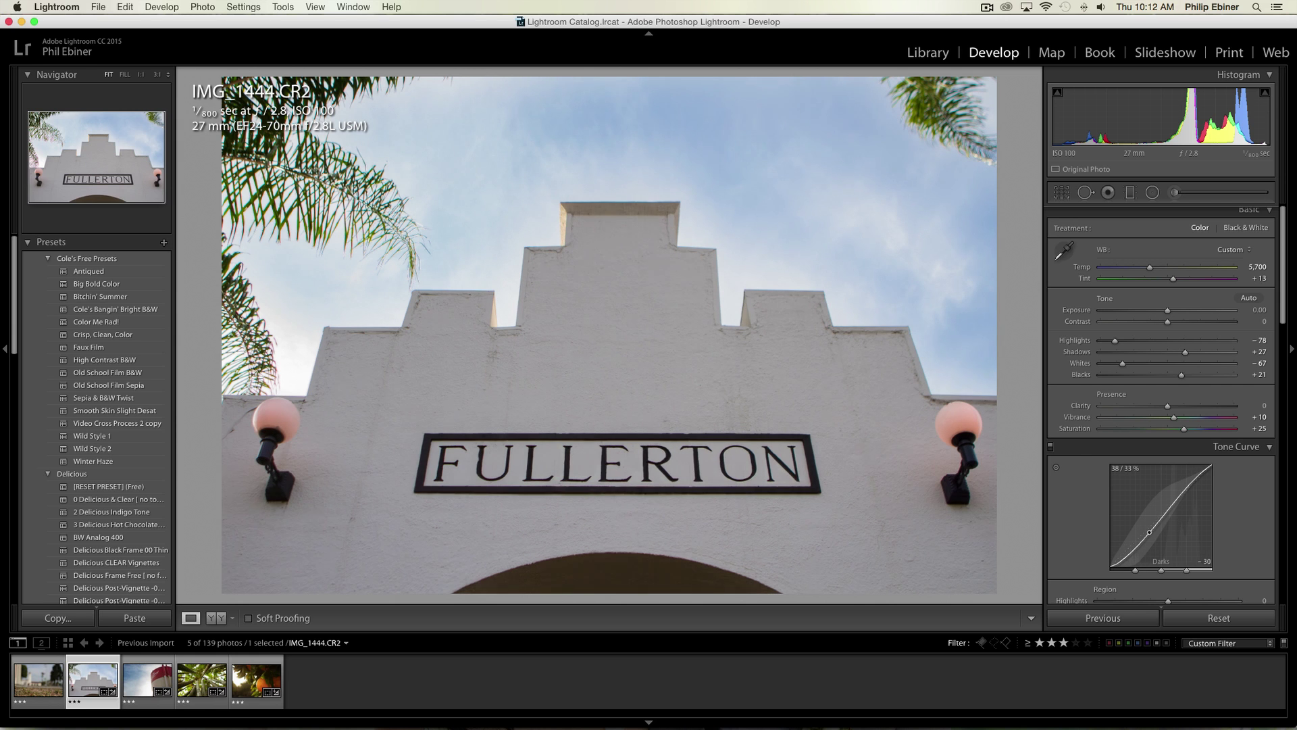
- Create an S tone curve with raised Lights and lowered Darks, and warm Temp to 6,135
drag(1181, 515, 1179, 487)
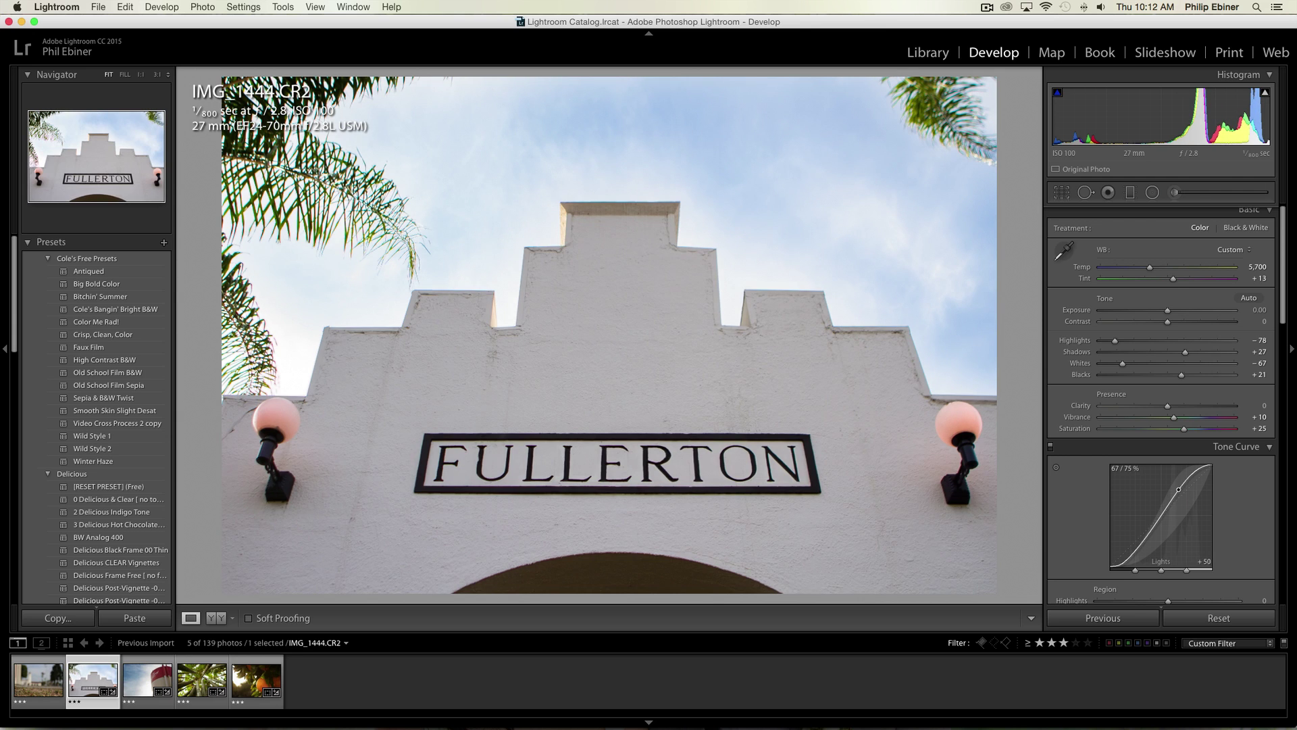
drag(1149, 530, 1148, 542)
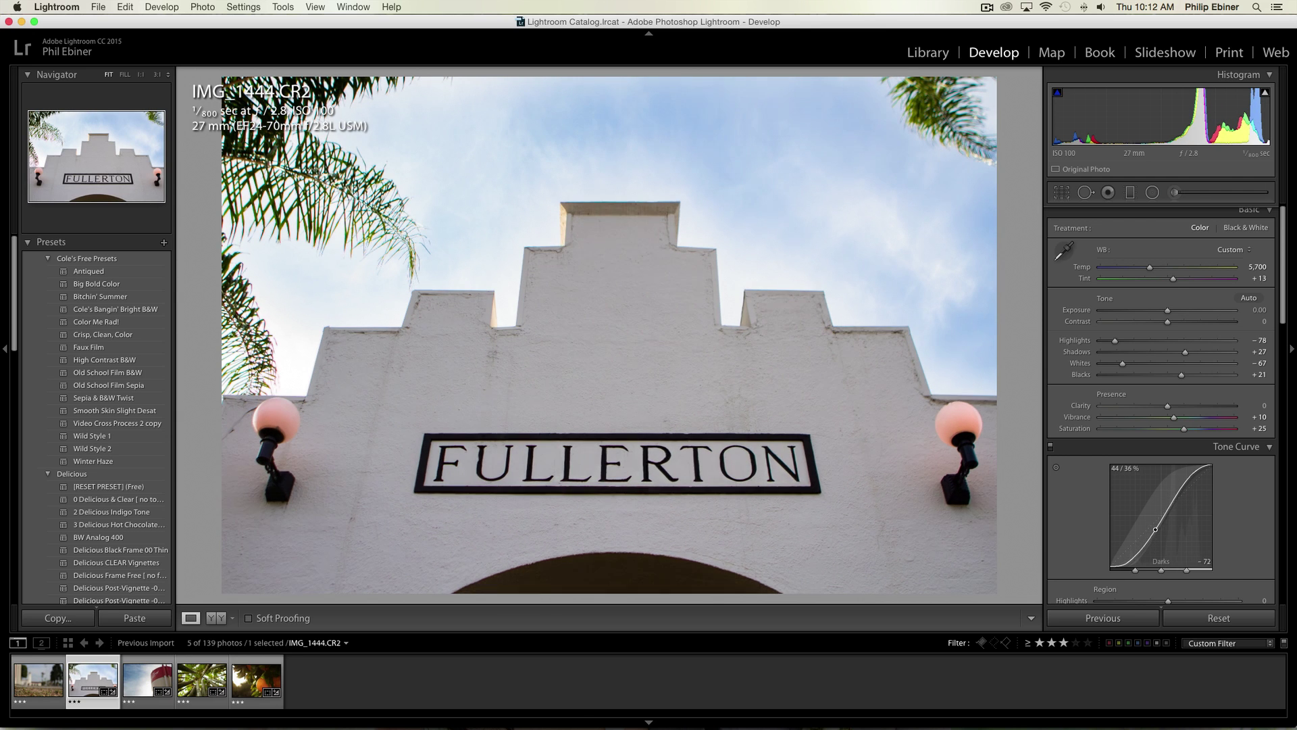
drag(1184, 485, 1187, 492)
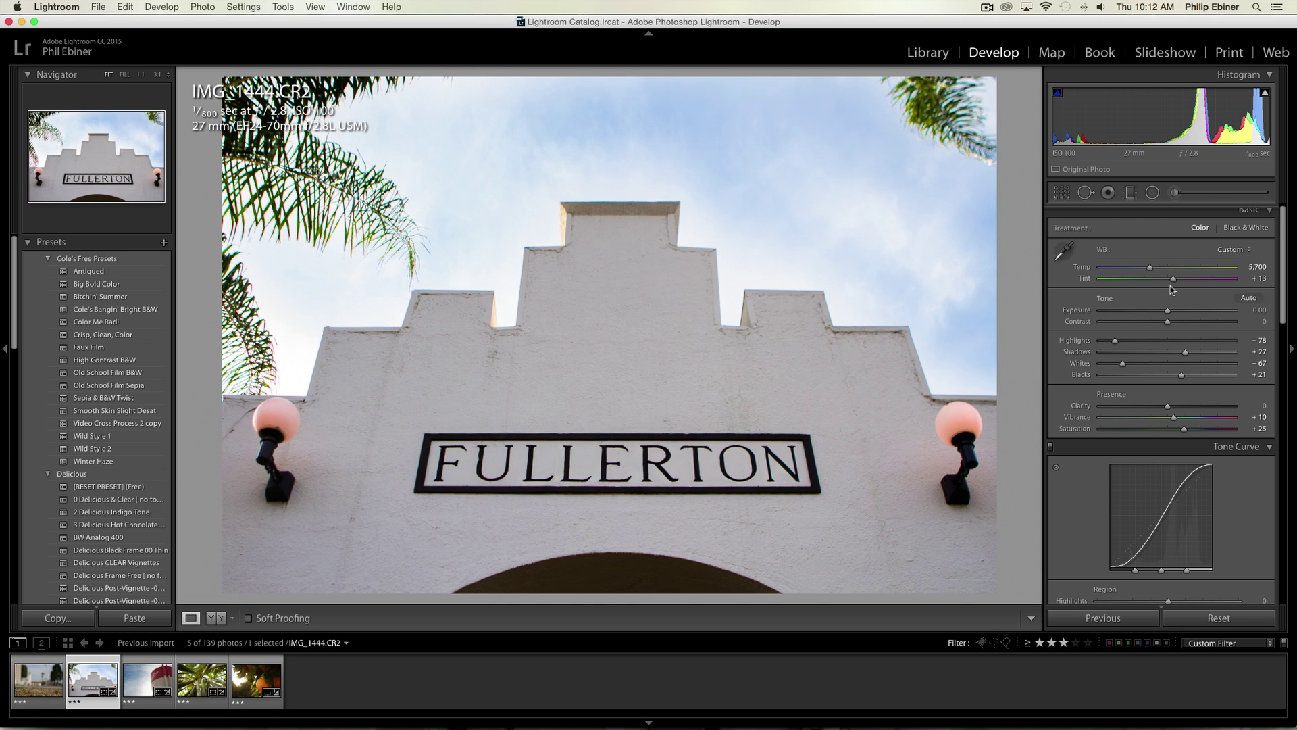
drag(1150, 268, 1156, 273)
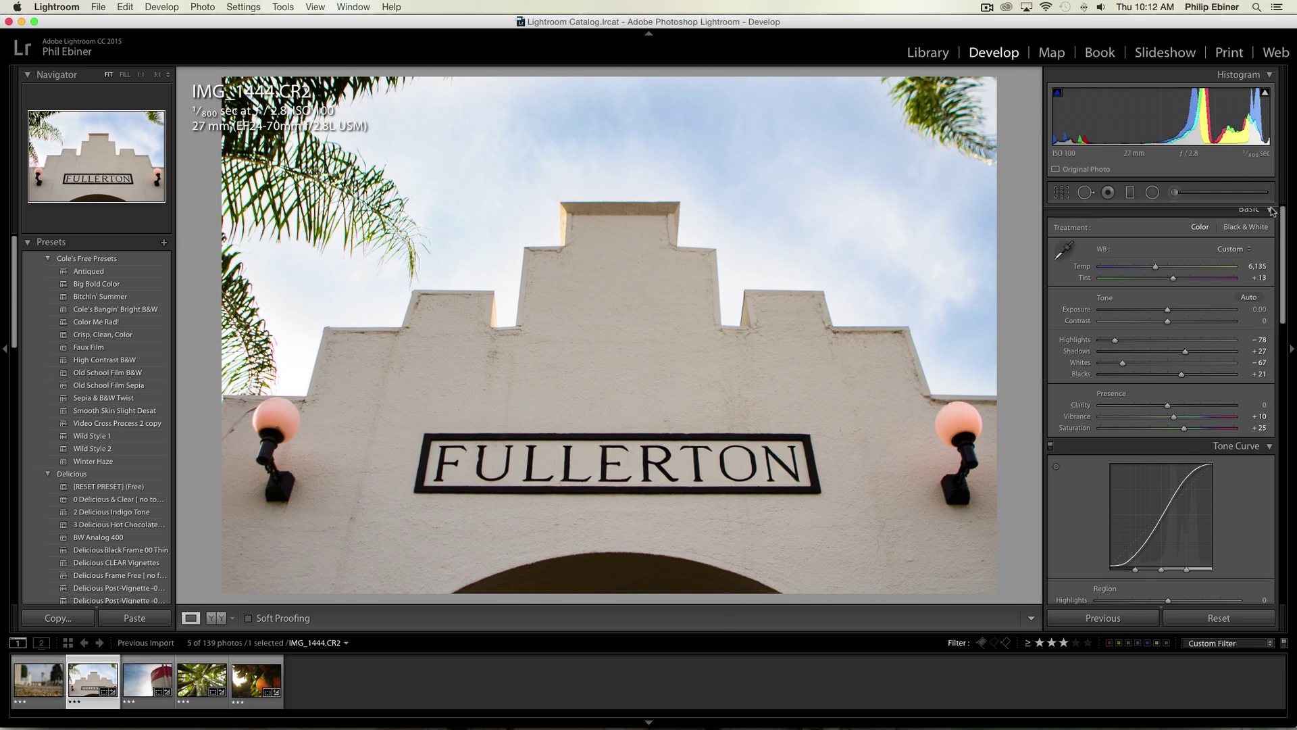
- Convert the photo to Black & White treatment, comparing once against the color version
click(1249, 227)
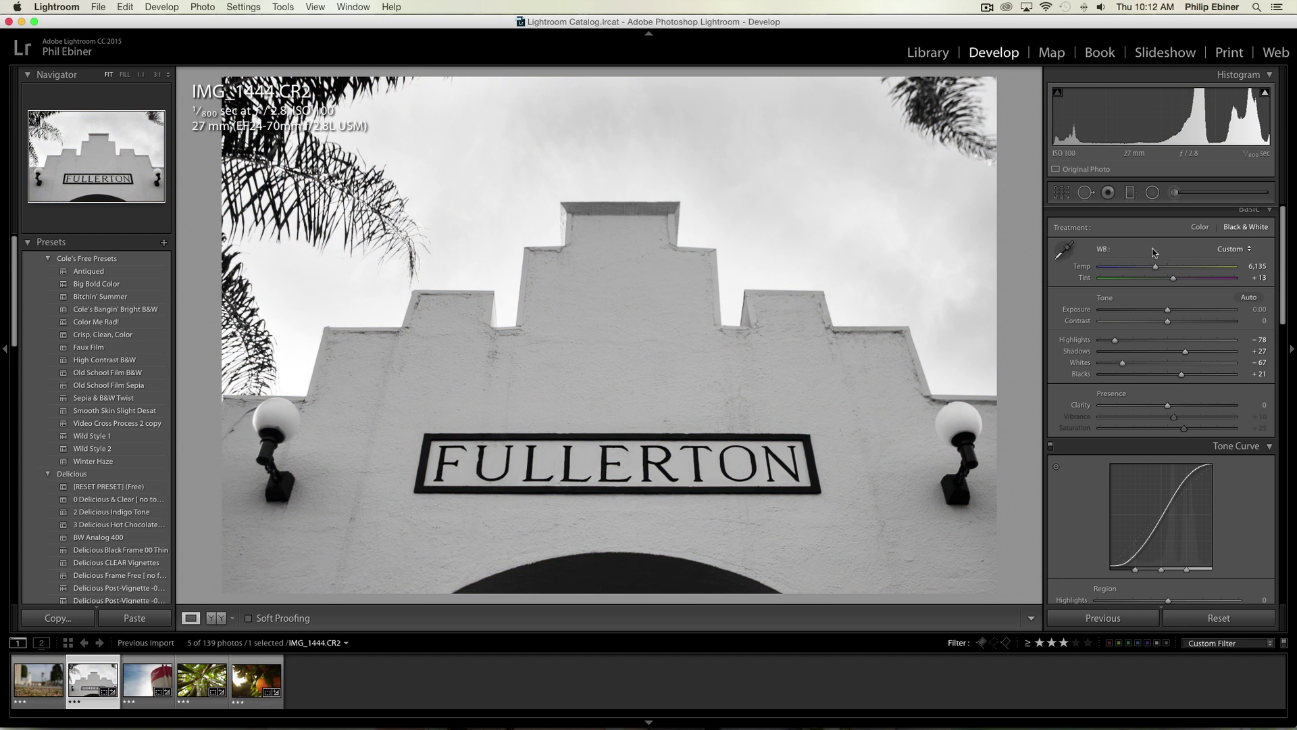
key(super+z)
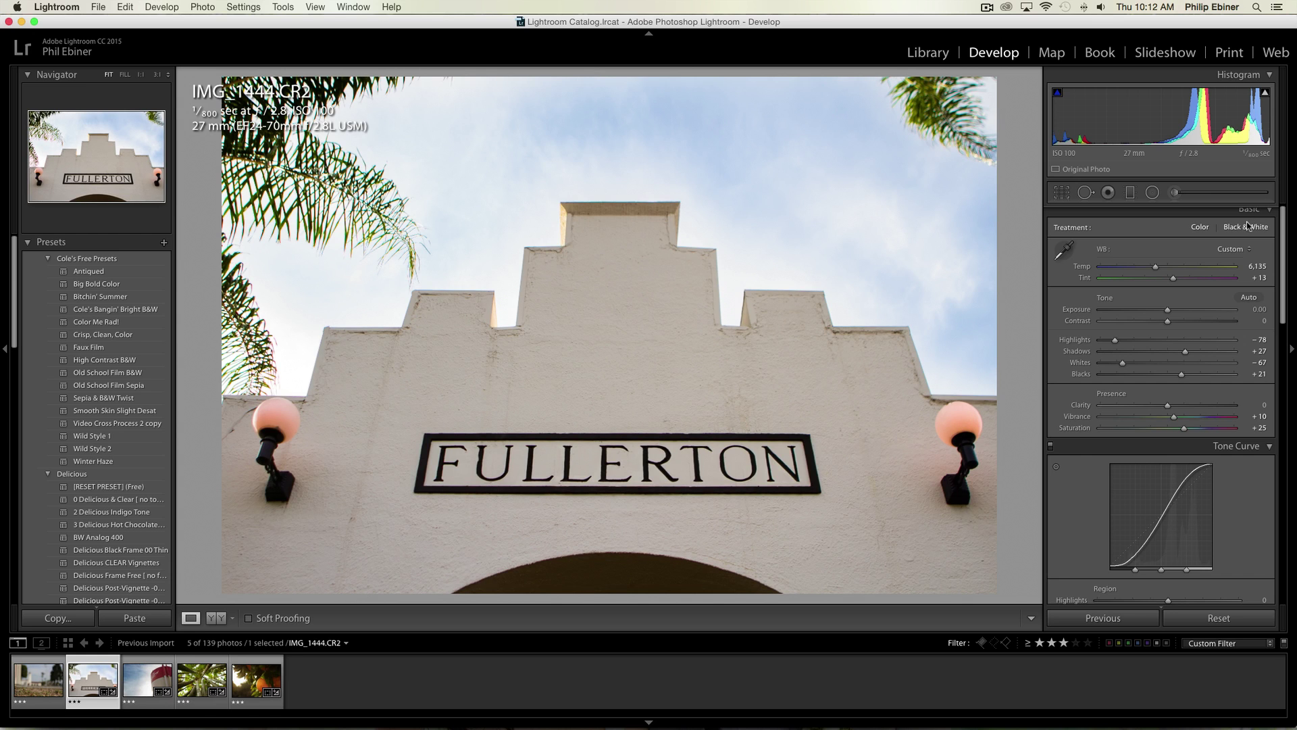
click(1248, 227)
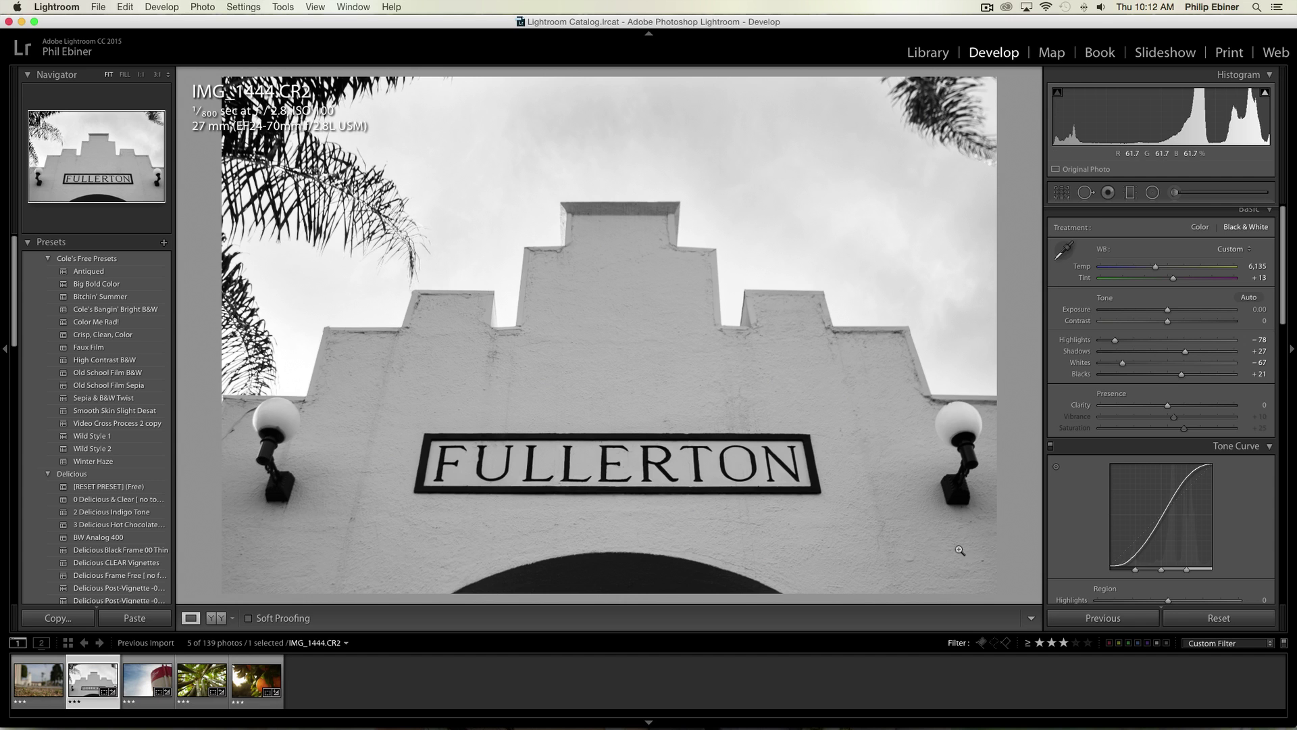
- Tighten the crop around the building and straighten it to −0.59
click(1062, 193)
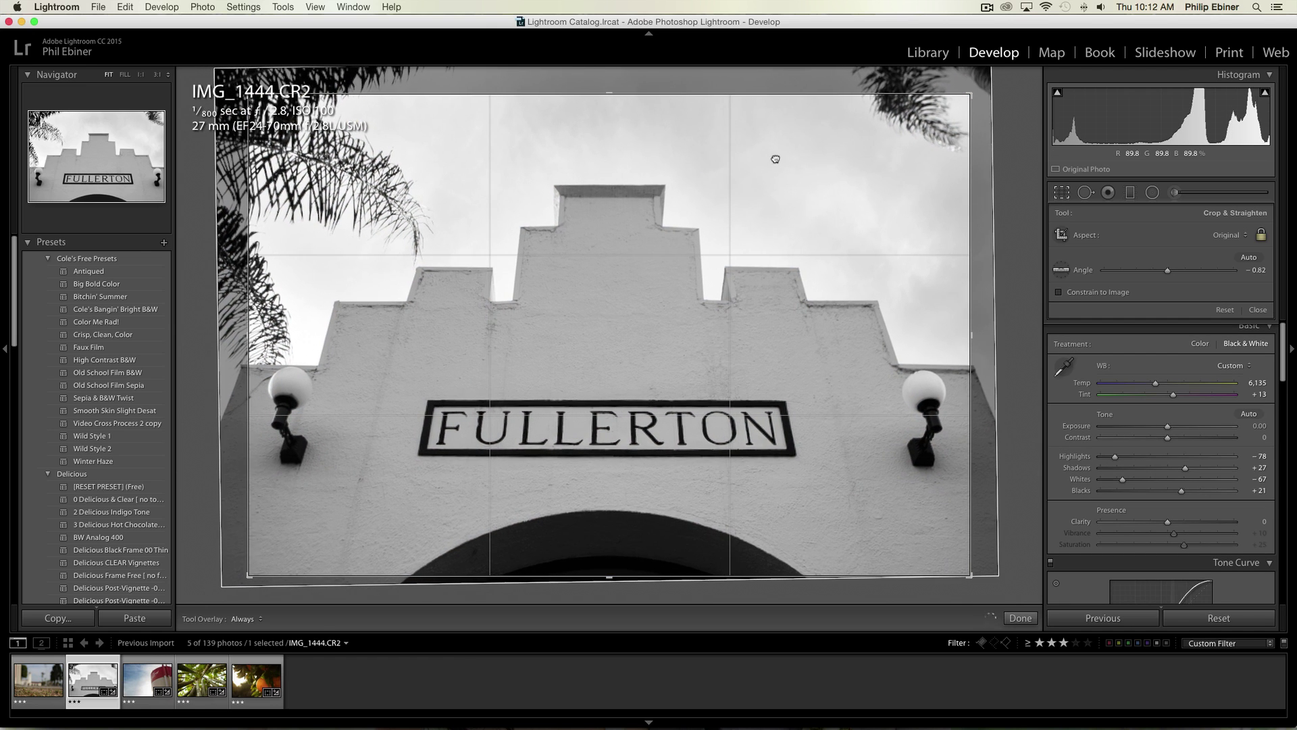
drag(971, 94, 785, 168)
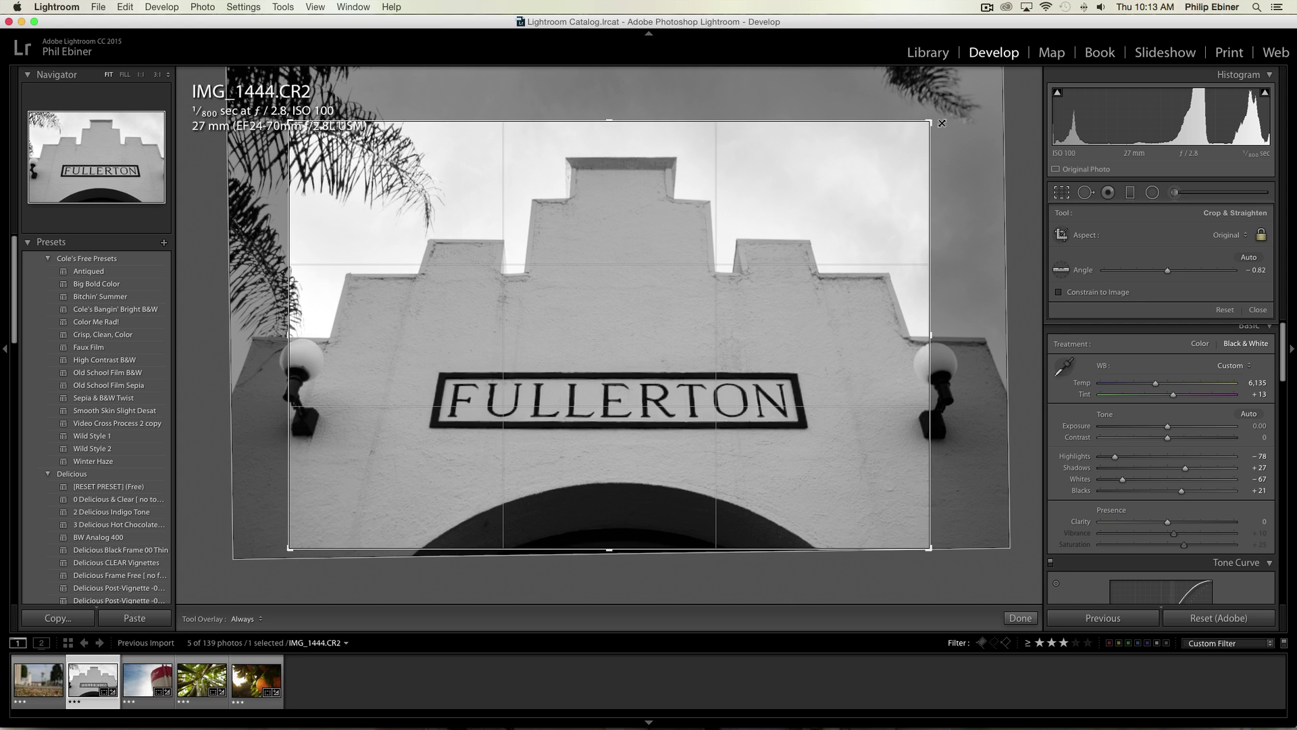
drag(956, 112, 931, 118)
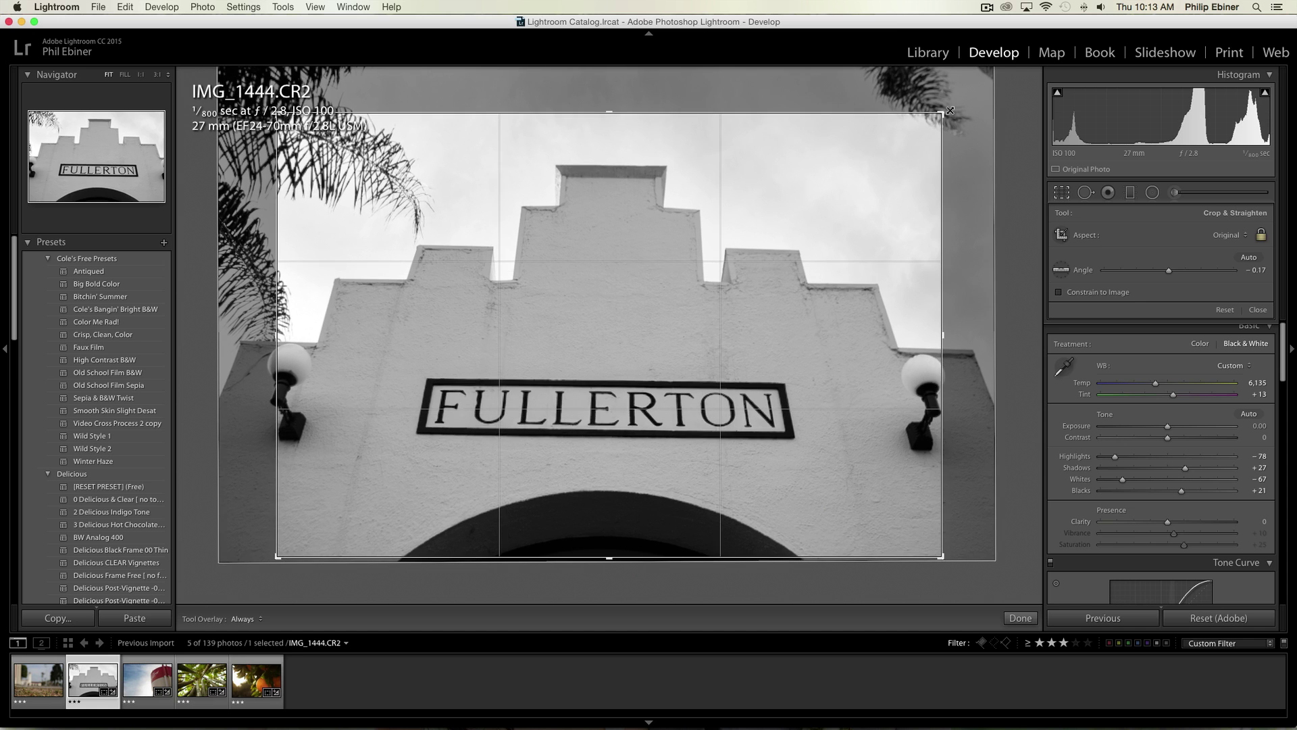
drag(962, 338, 965, 363)
key(Return)
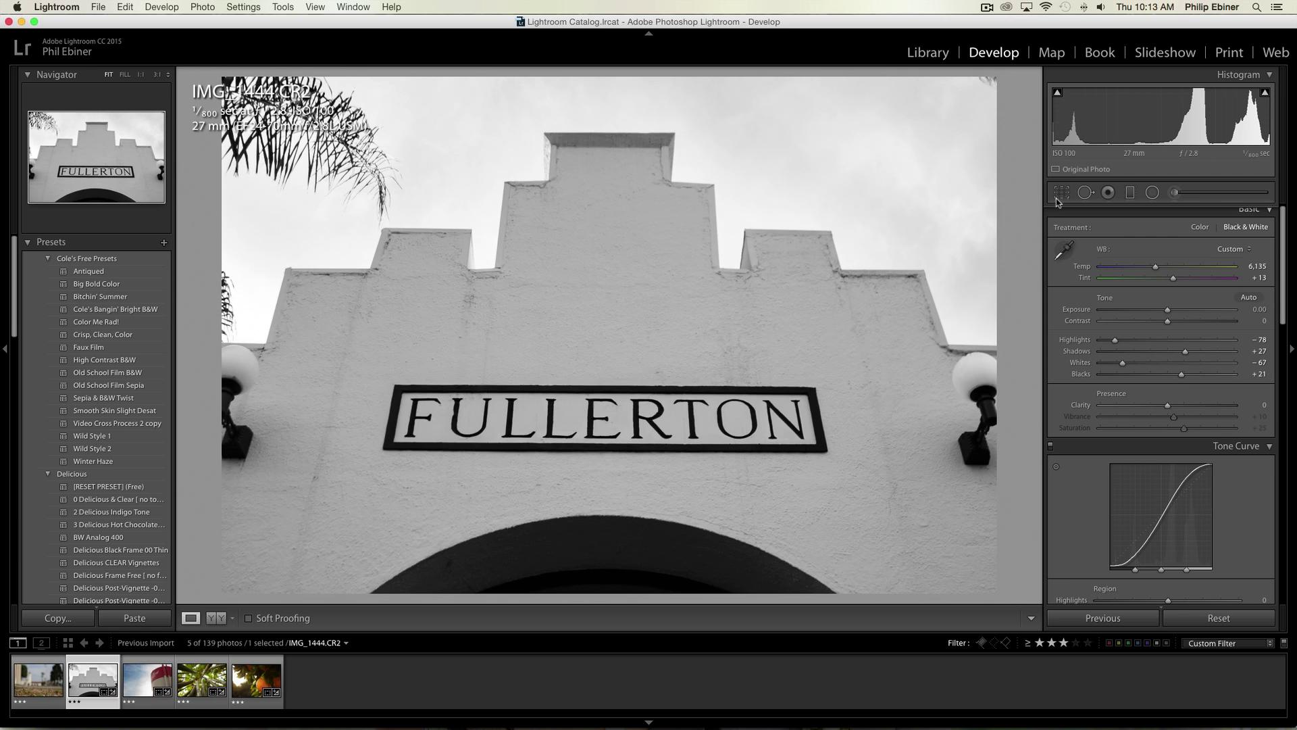
- Reposition the photo and enlarge the crop slightly to reframe the sign and lamps
click(1061, 192)
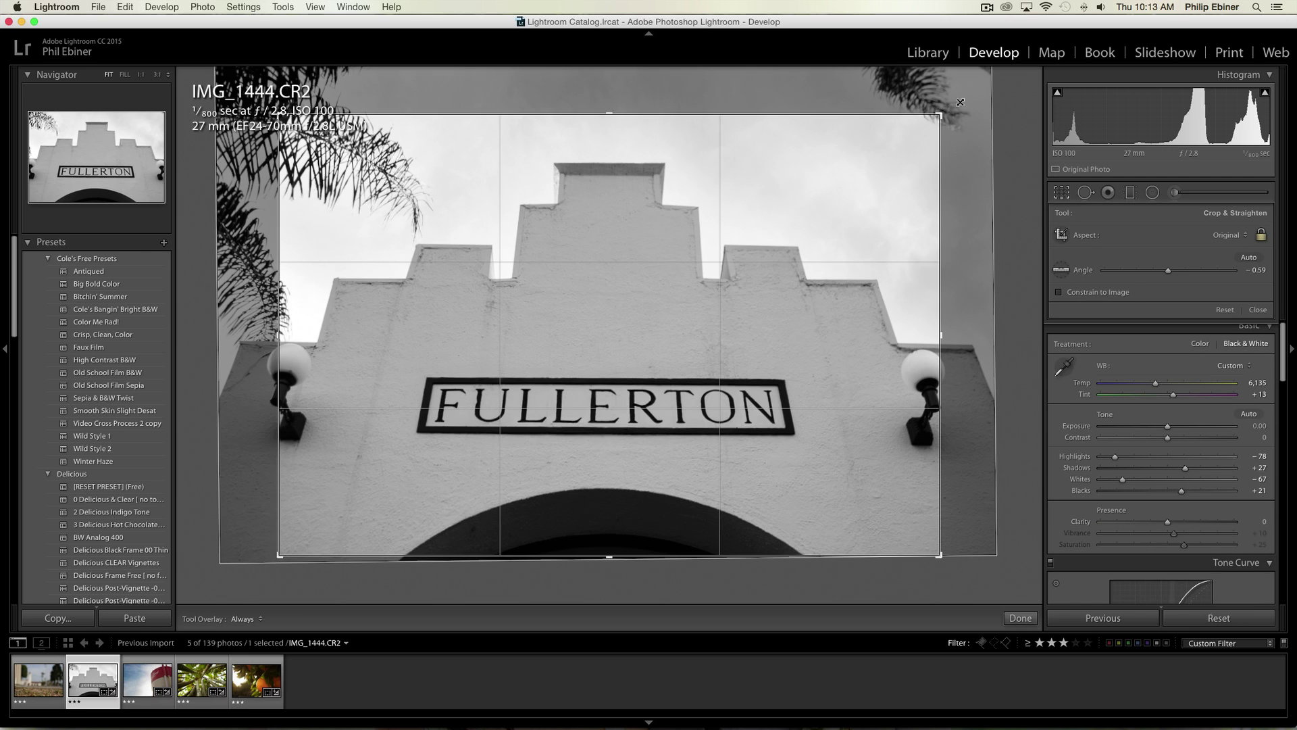
drag(779, 215, 799, 223)
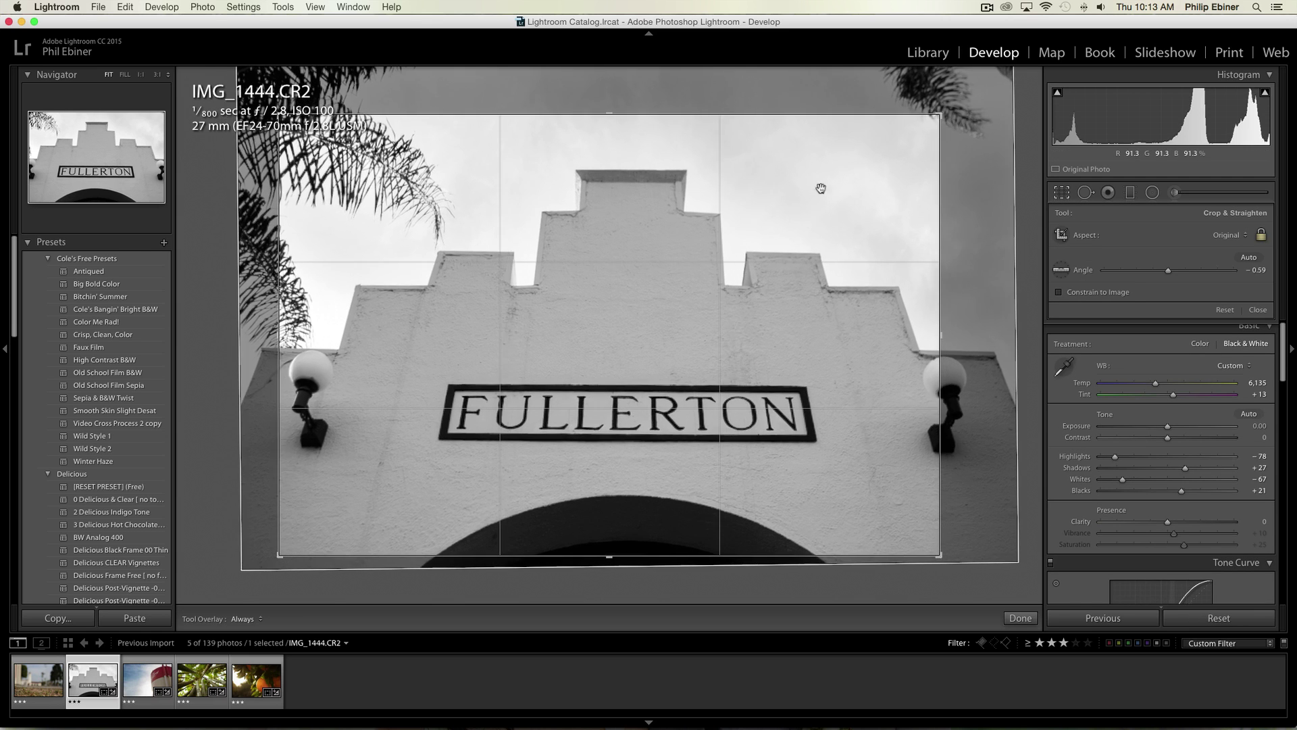
drag(935, 115, 979, 88)
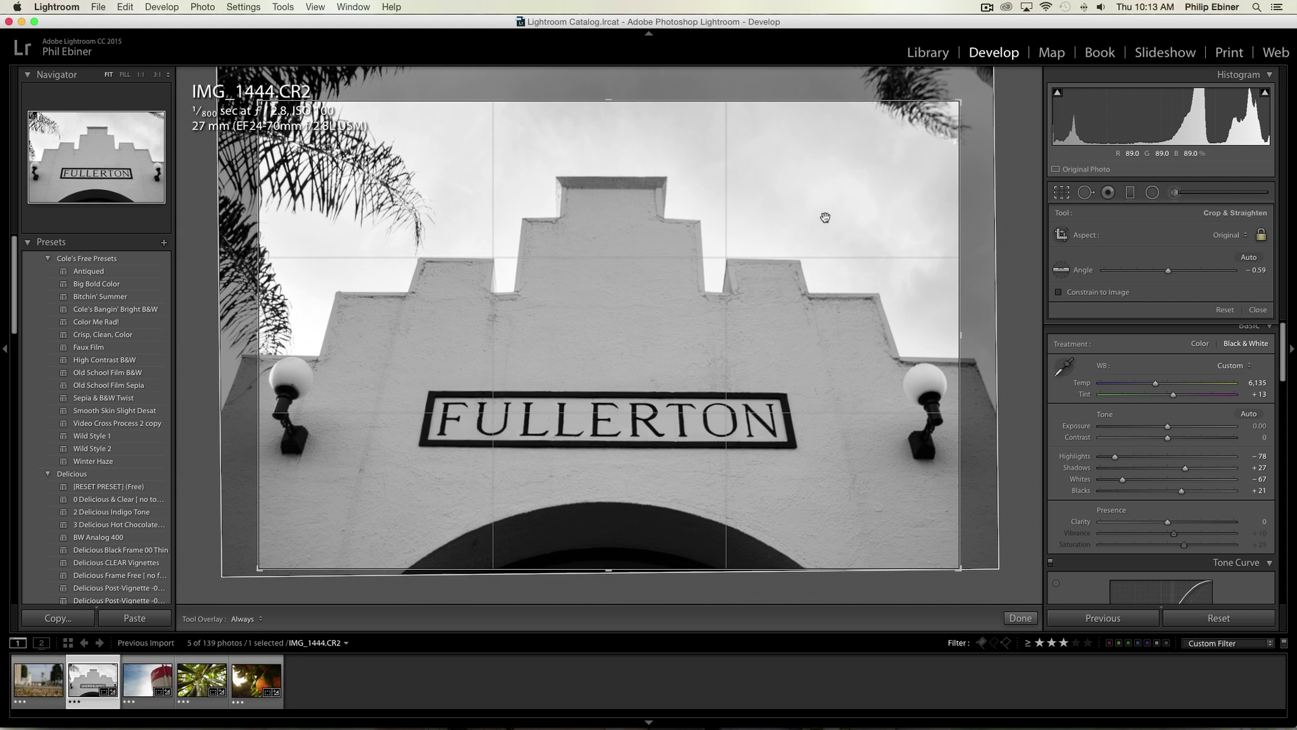
key(Return)
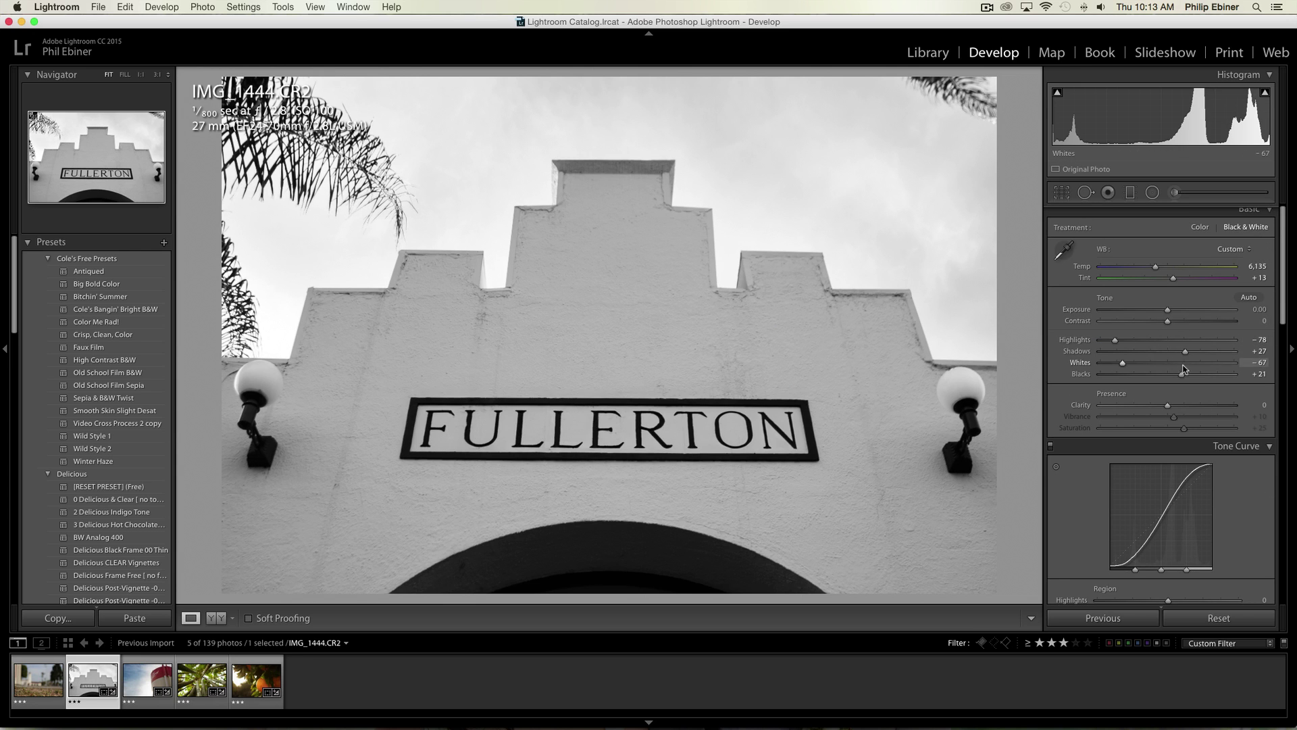
- Set Contrast to +30 and Exposure to -0.50, compare Black & White with Color, and finish on Color
mouse_move(1167, 320)
mouse_down()
mouse_move(1188, 322)
mouse_move(1160, 310)
mouse_up()
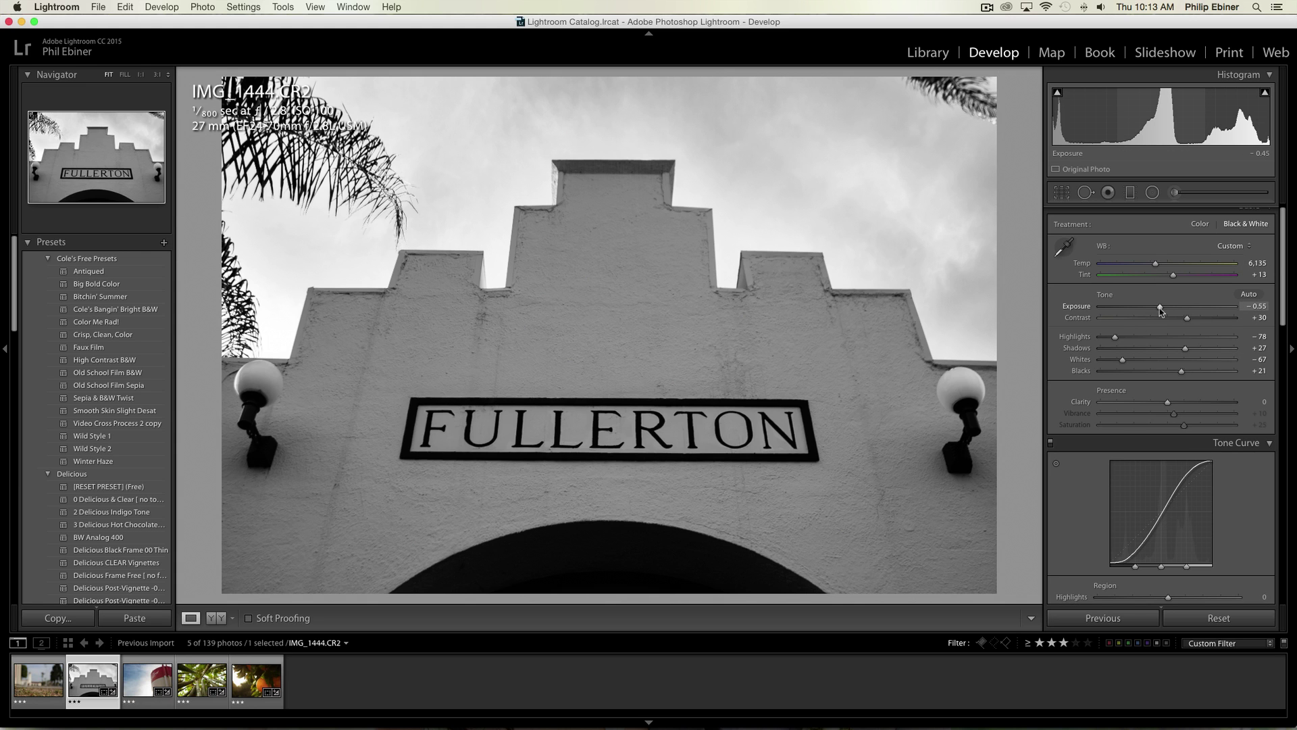
drag(1160, 308, 1162, 307)
click(1197, 224)
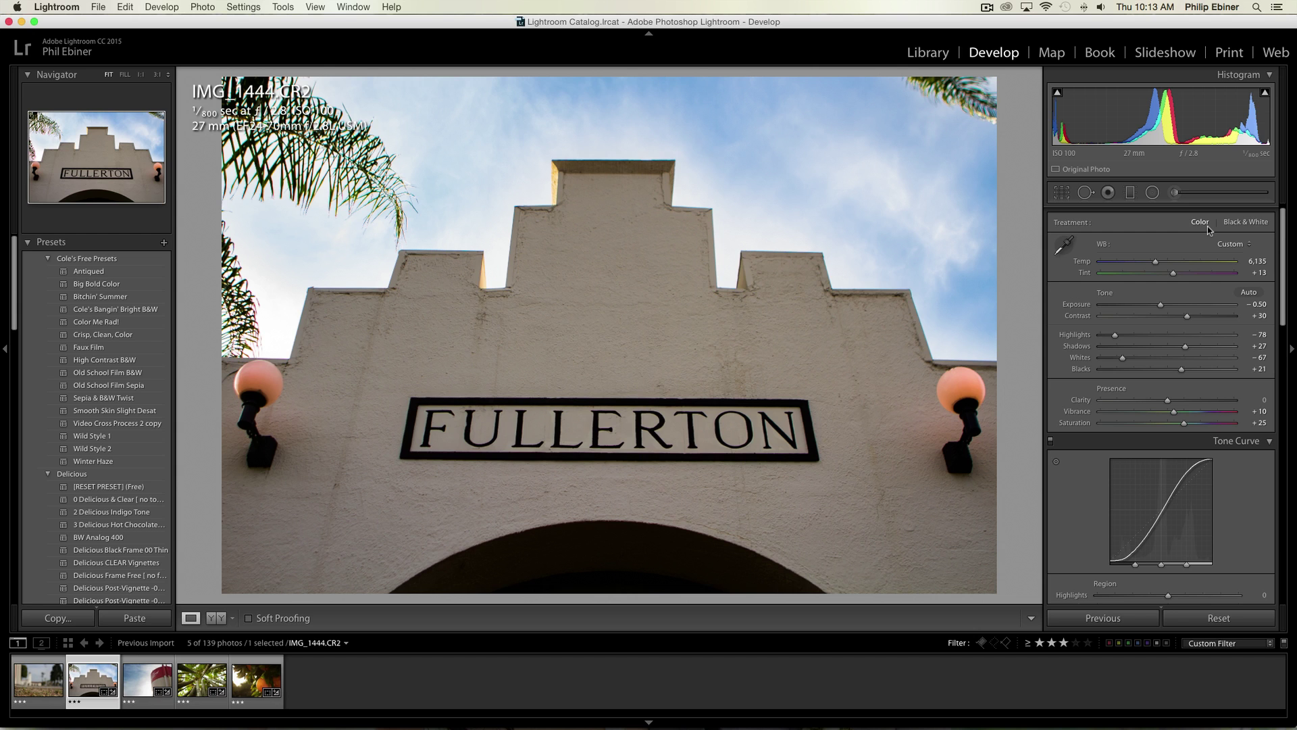
click(1246, 223)
click(1202, 220)
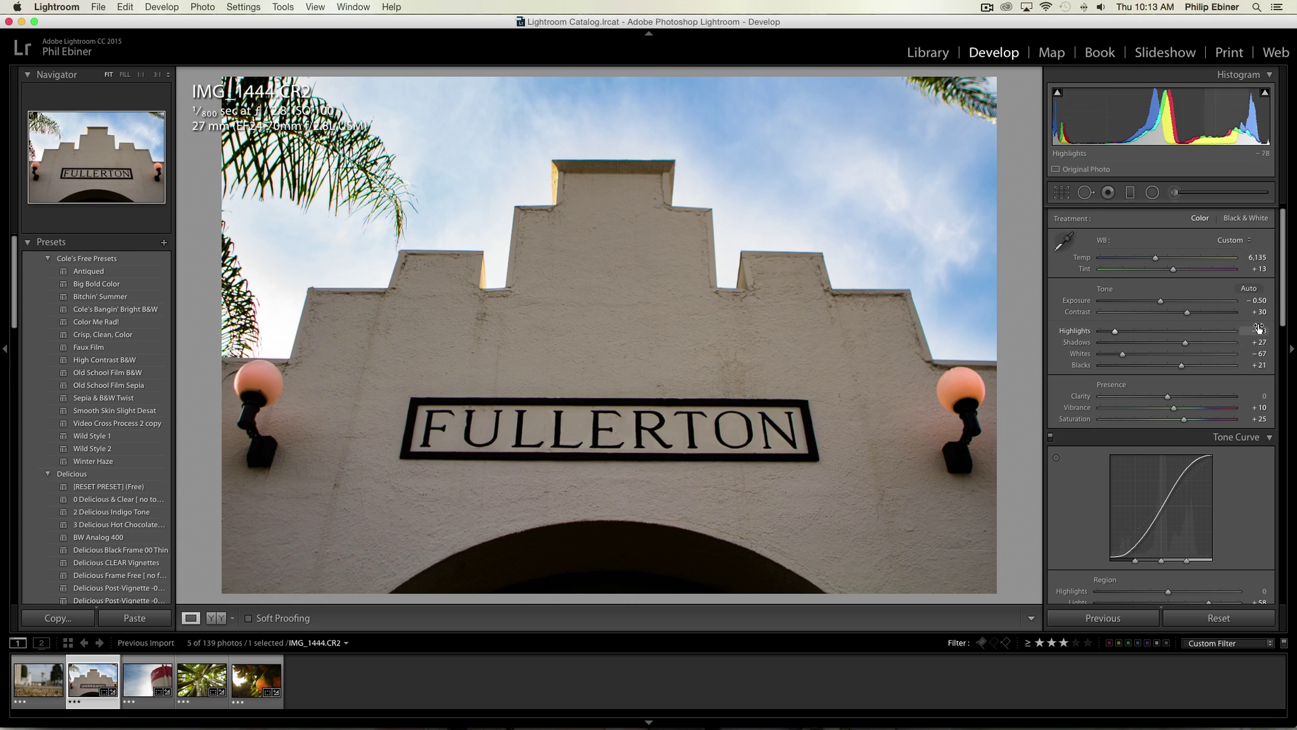
- Add a light post-crop vignette in Effects with Amount -22
scroll(1217, 405, down, 5)
scroll(1277, 401, down, 1)
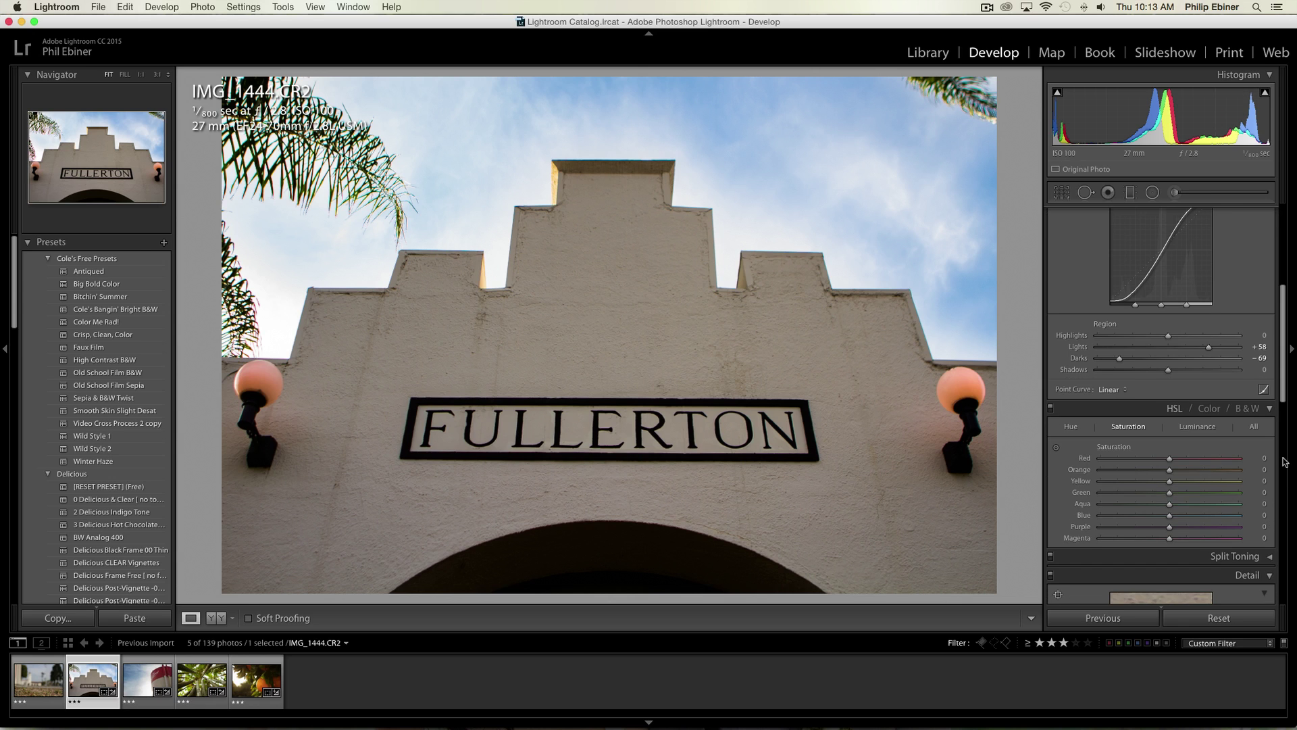
scroll(1280, 405, down, 5)
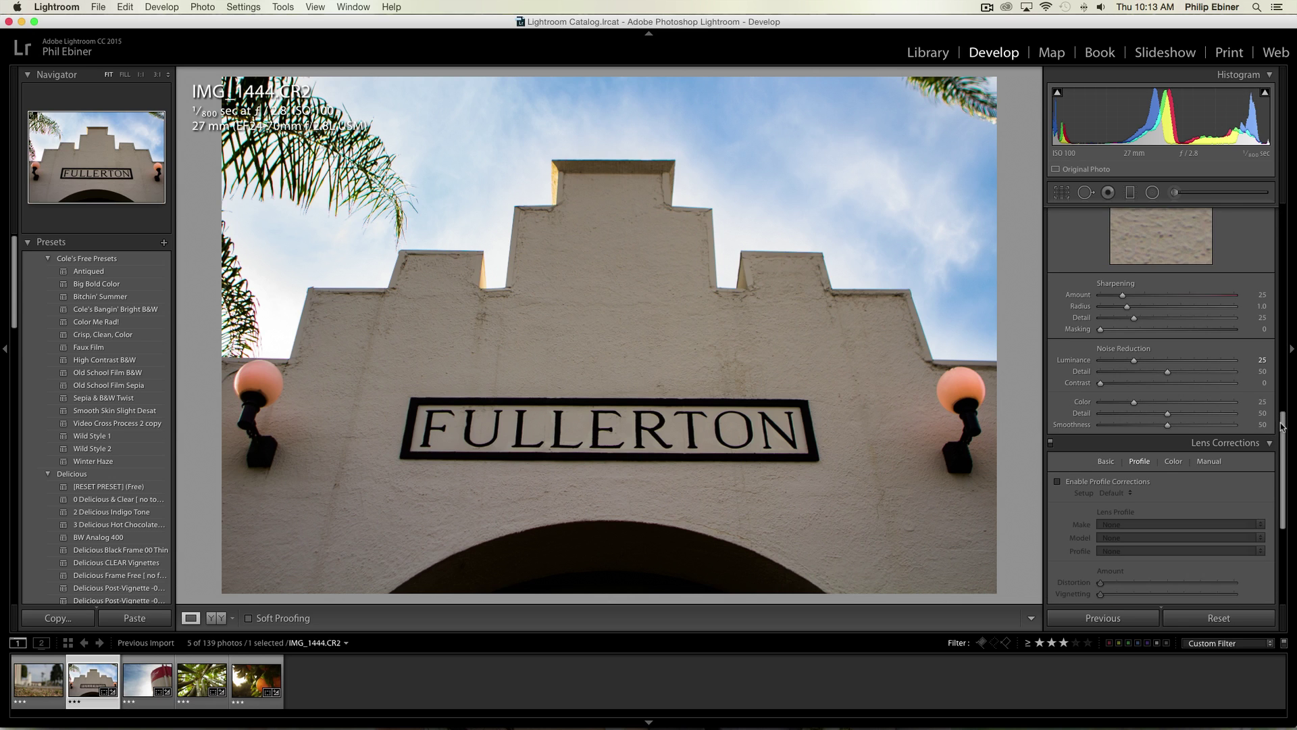
scroll(1283, 425, up, 5)
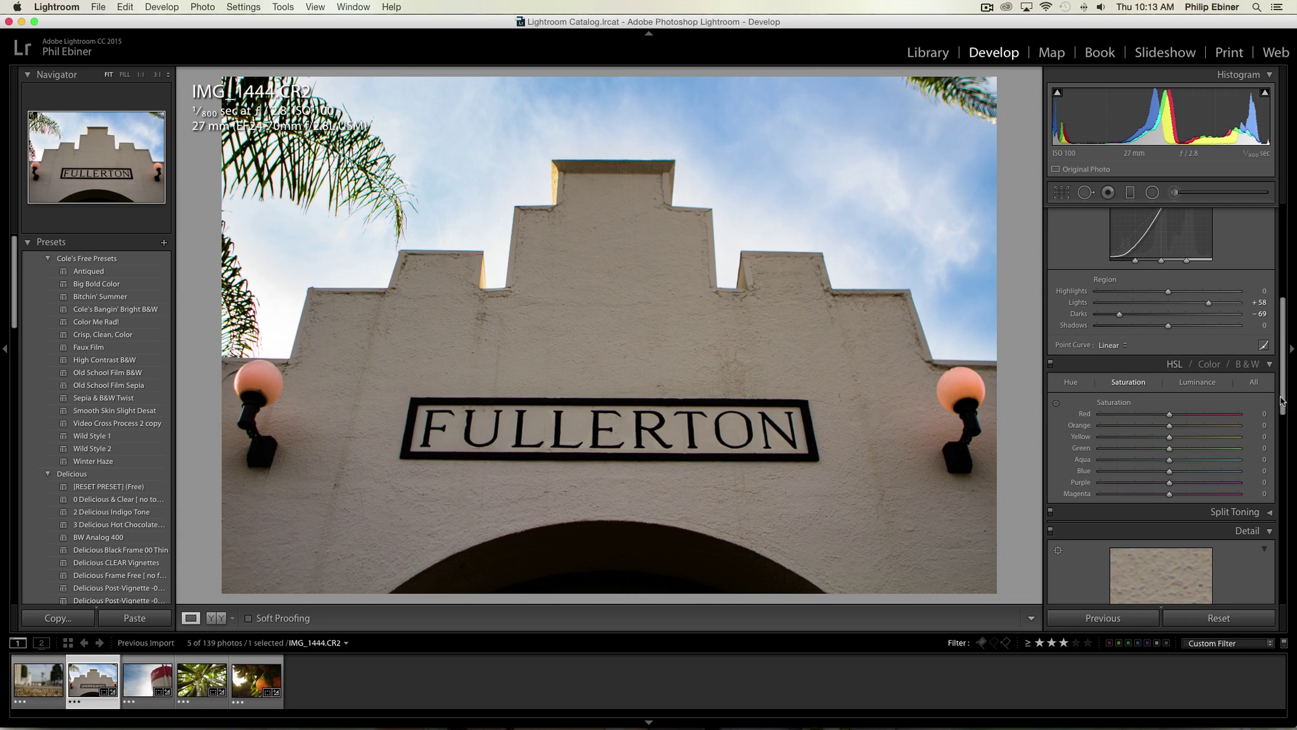
drag(1282, 403, 1284, 601)
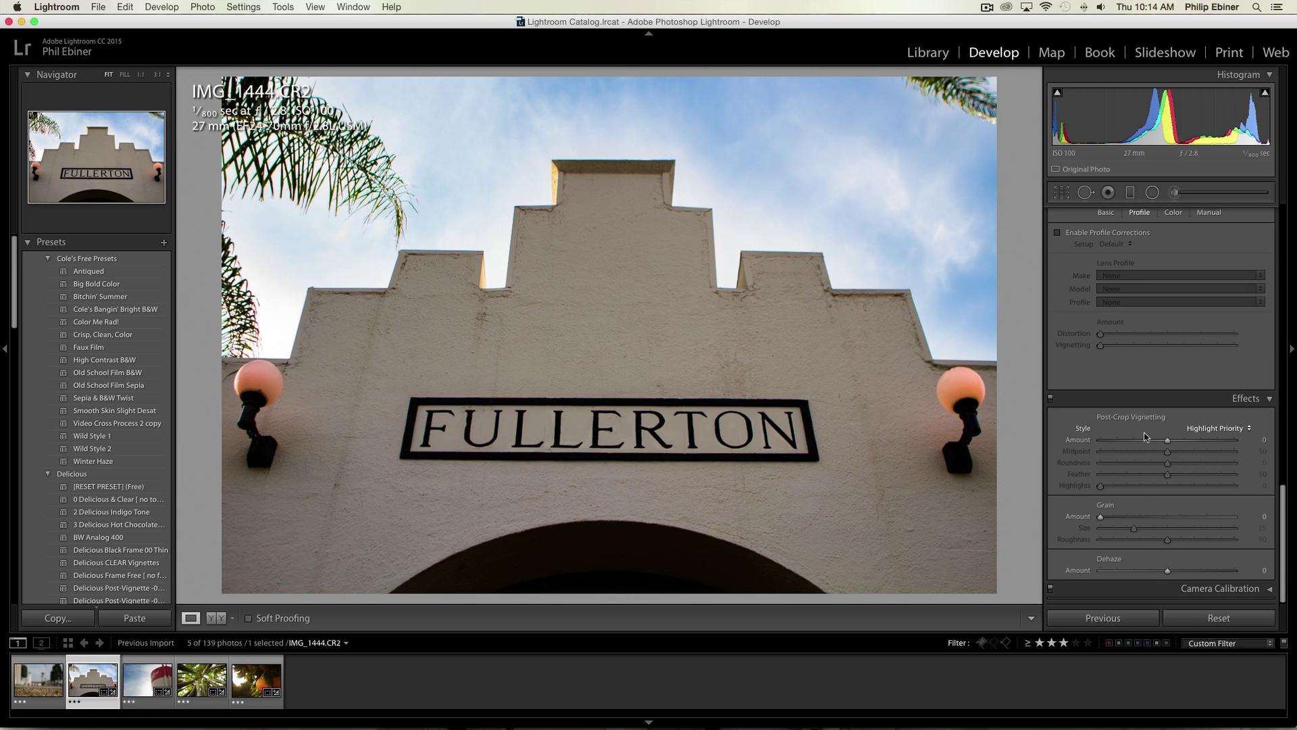
drag(1148, 440, 1214, 477)
drag(1145, 439, 1181, 453)
drag(1280, 503, 1296, 217)
- In Black & White, darken the post-crop vignette to -51 and reduce its Feather
click(1236, 231)
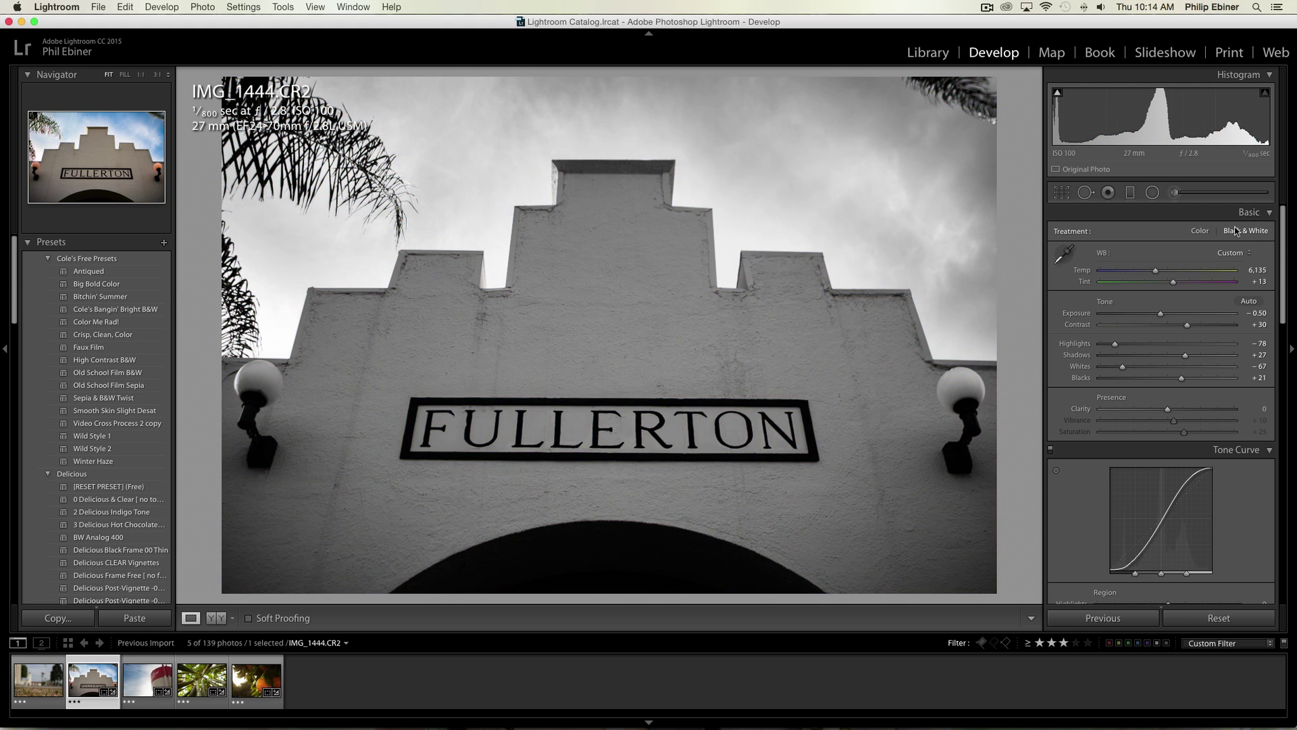
drag(1284, 273, 1260, 522)
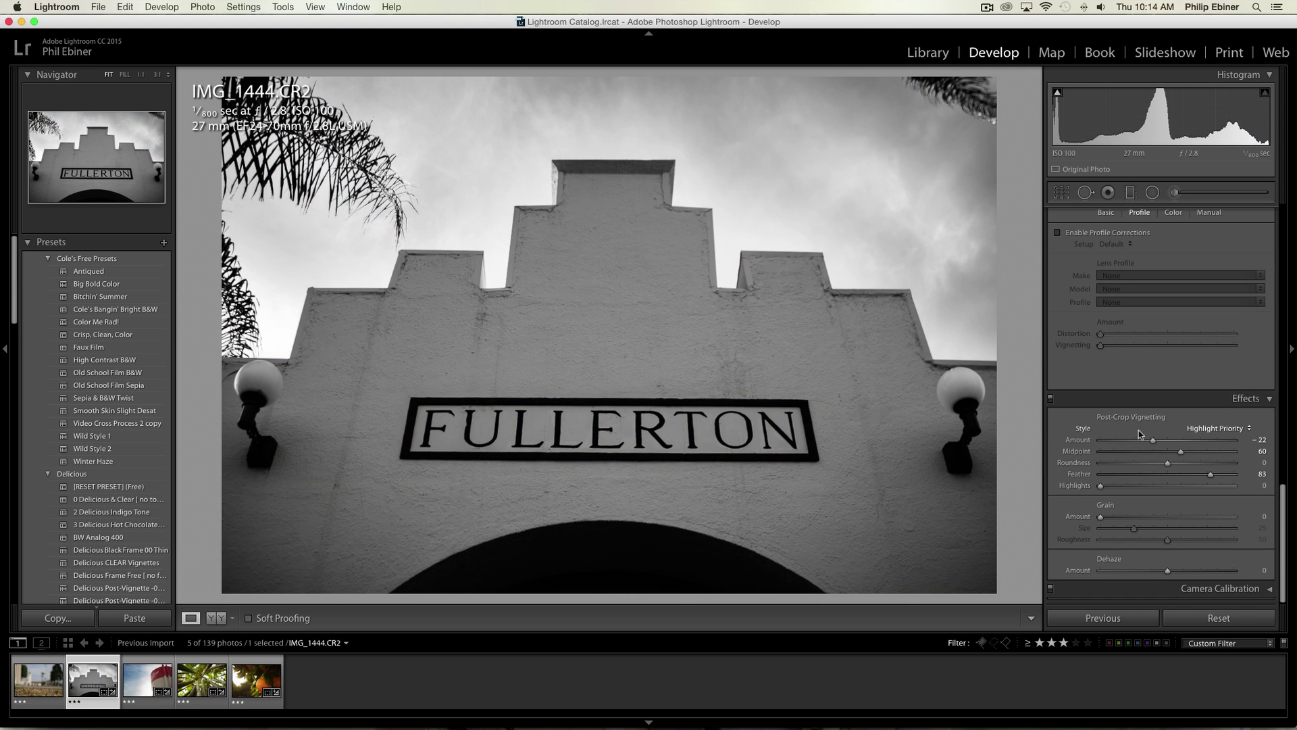
drag(1153, 440, 1213, 475)
click(1202, 475)
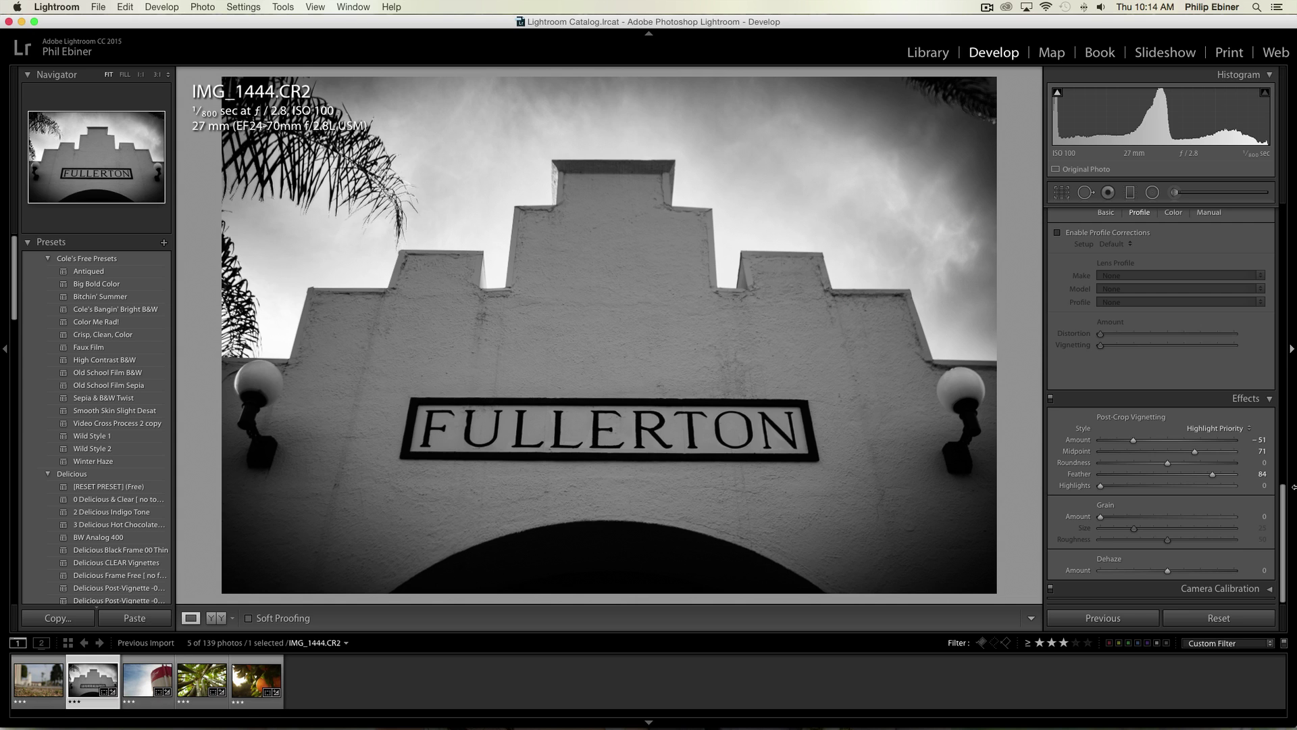
- Switch the photo back to Color and lighten the vignette Amount to -20
drag(1278, 510, 1295, 196)
click(1203, 231)
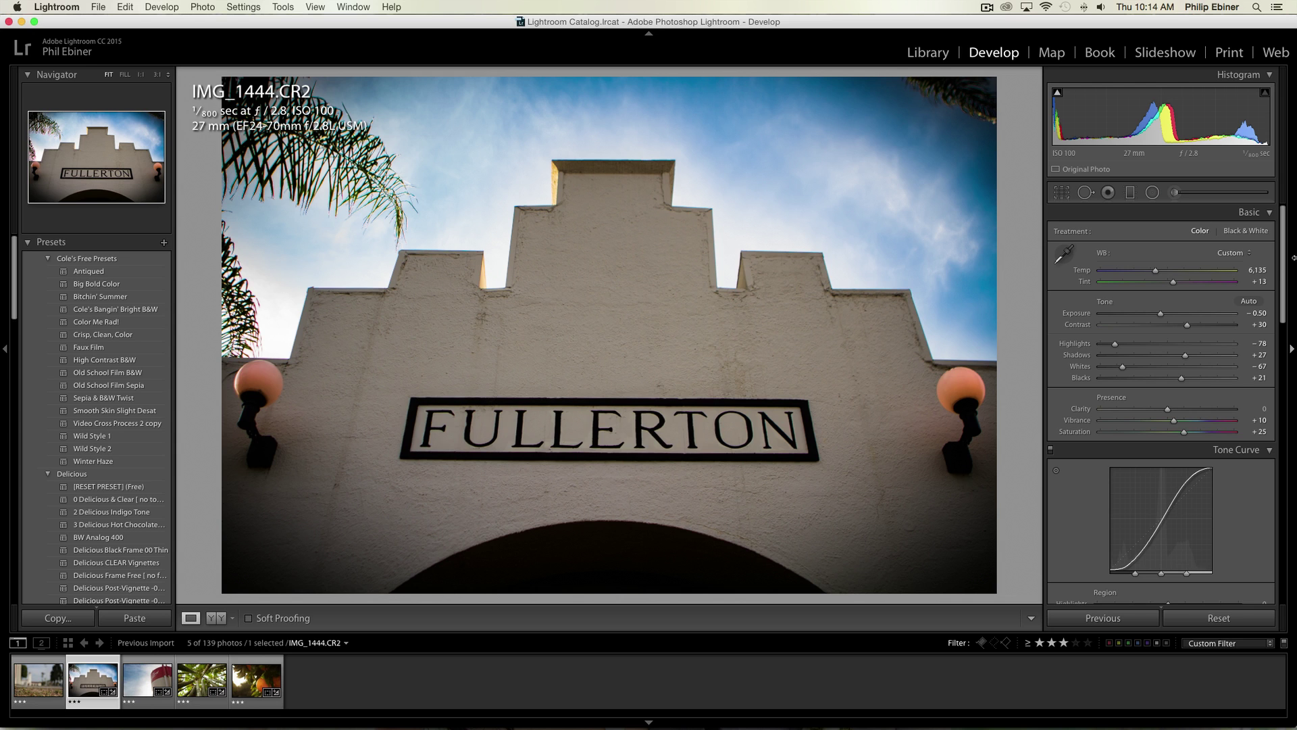
drag(1286, 265, 1285, 580)
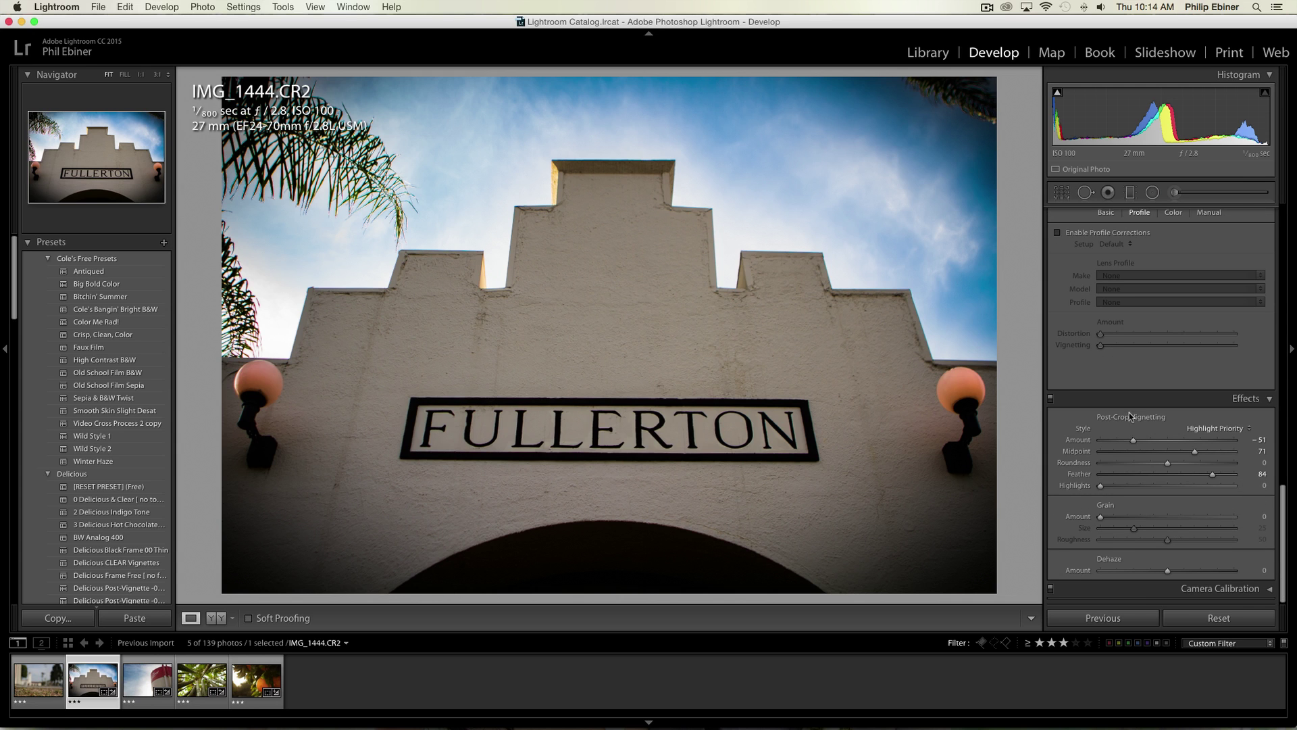
drag(1134, 440, 1193, 477)
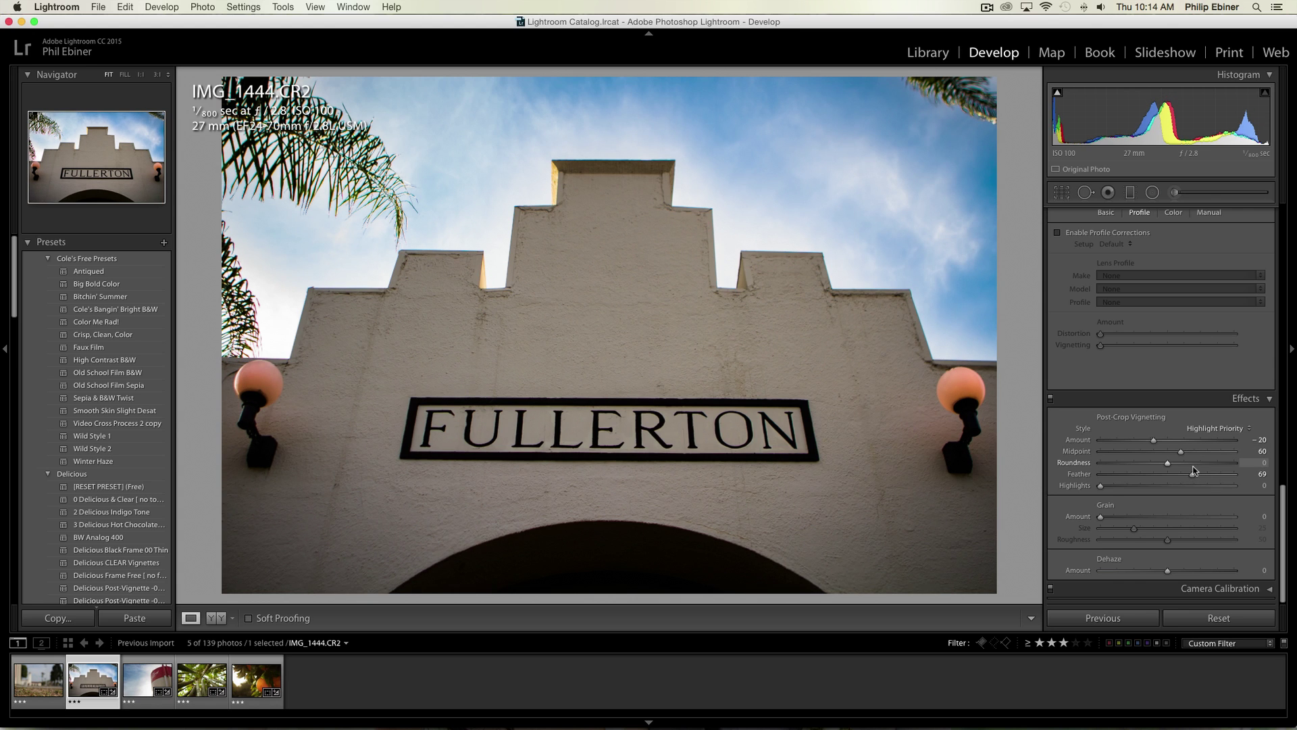